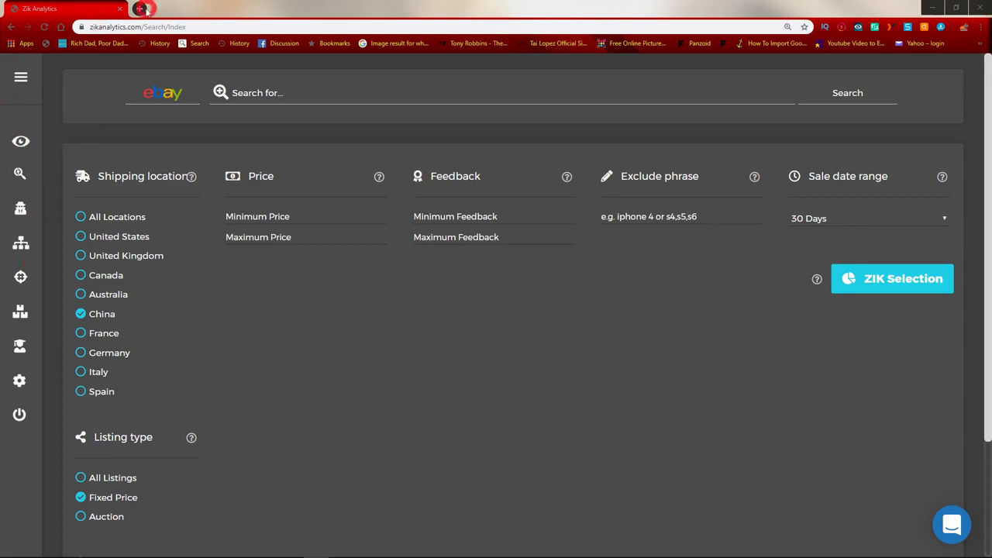
Step: Open a new browser tab beside the Zik Analytics eBay search page
{"action": "left_click", "coordinate": [139, 9]}
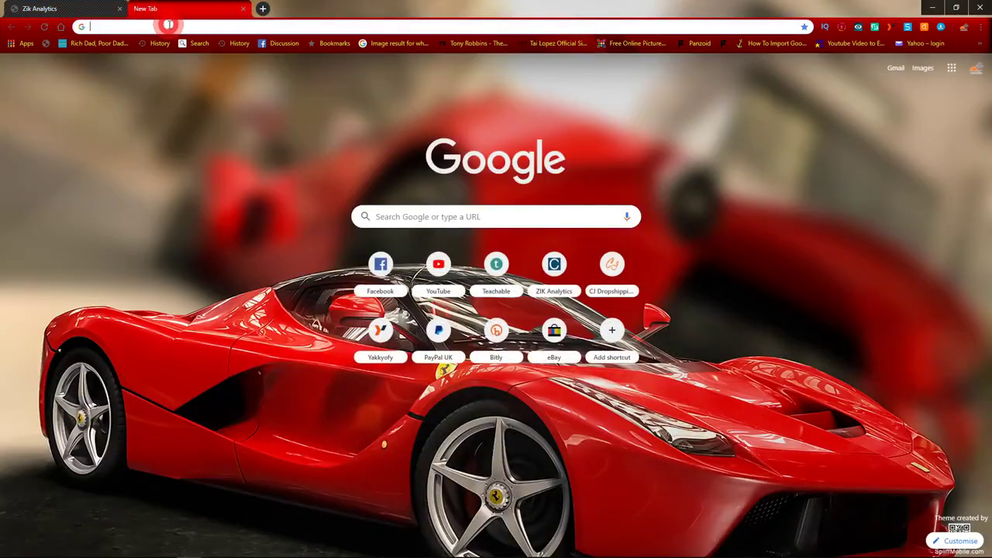
Step: Load the AliExpress home page in the new tab via the 'ali' address-bar entry
{"action": "type", "text": "aliexpress.com"}
{"action": "key", "text": "Return"}
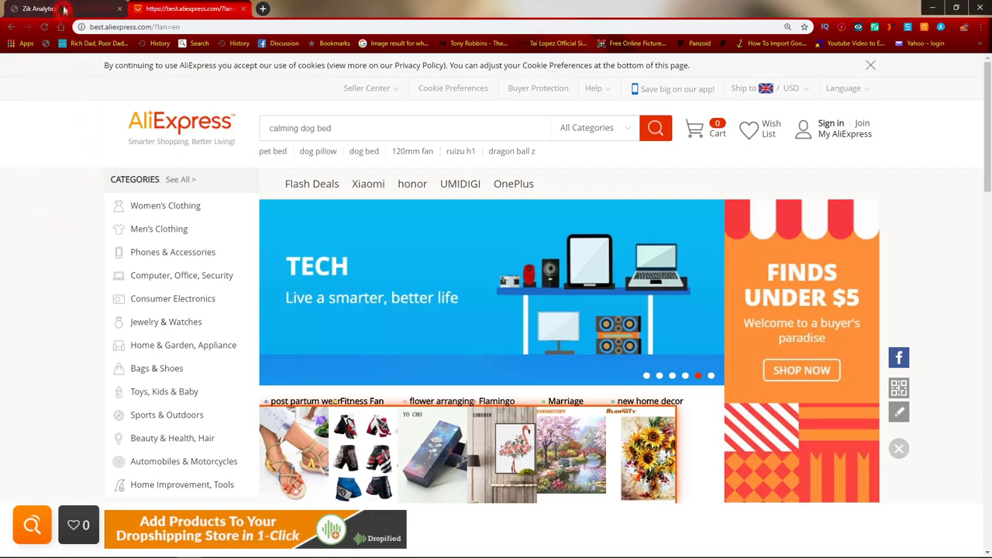
Step: Browse AliExpress categories and sort the Luggage & Bags results by number of orders
{"action": "scroll", "coordinate": [57, 281], "scroll_direction": "down", "scroll_amount": 1}
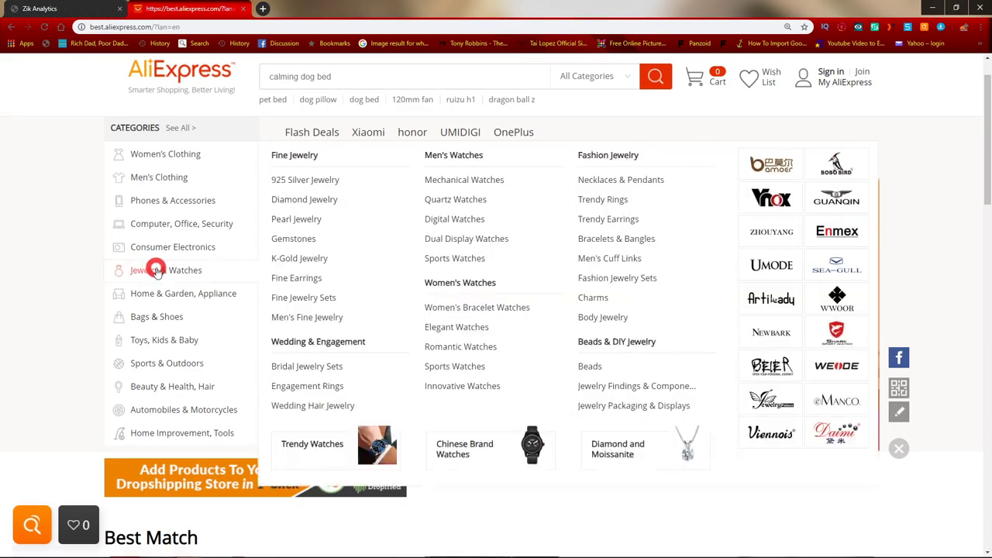
{"action": "left_click", "coordinate": [156, 269]}
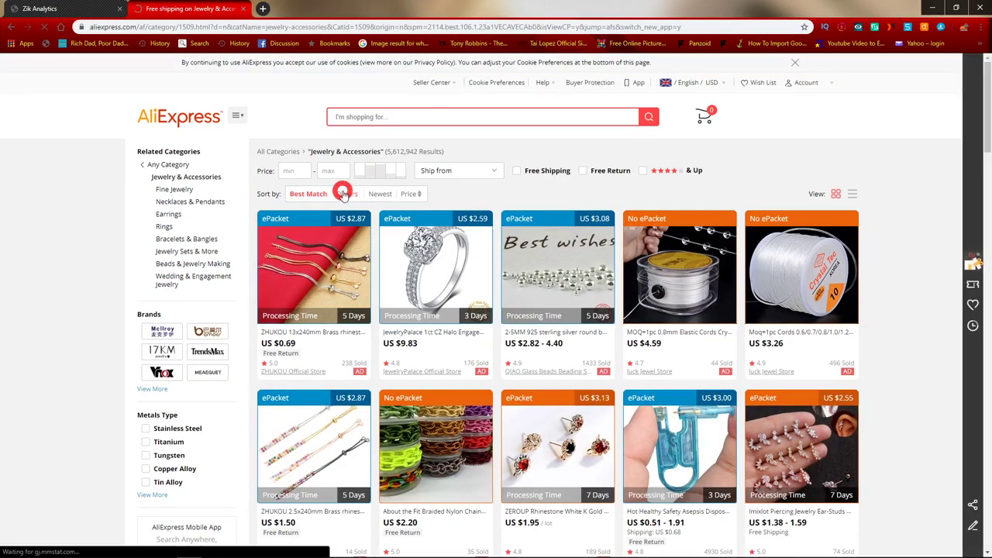
{"action": "left_click", "coordinate": [343, 194]}
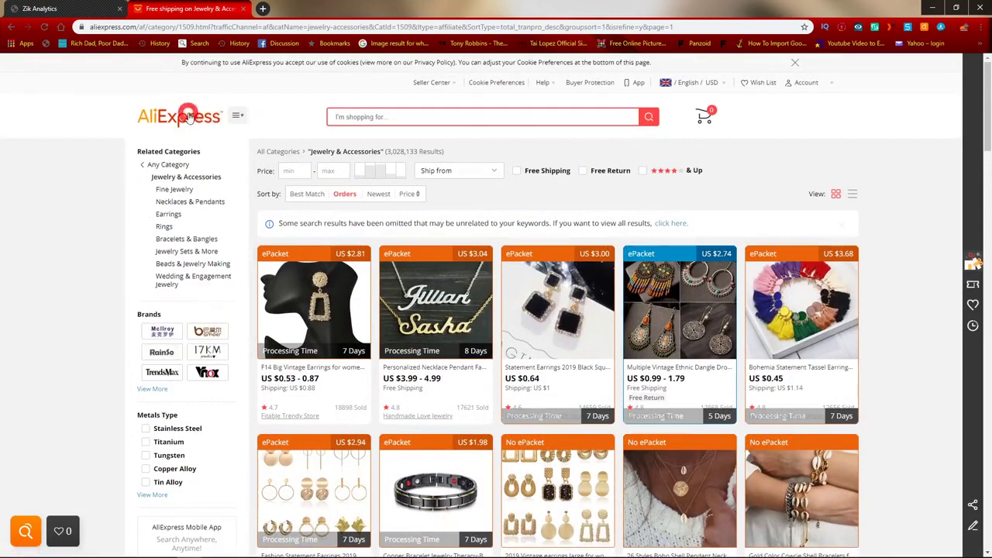
{"action": "left_click", "coordinate": [189, 116]}
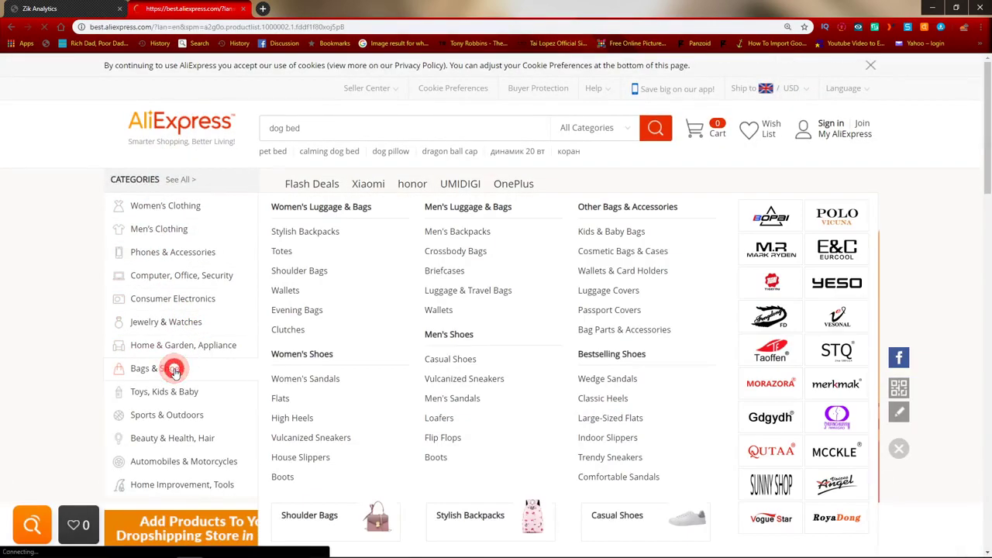
{"action": "left_click", "coordinate": [173, 370]}
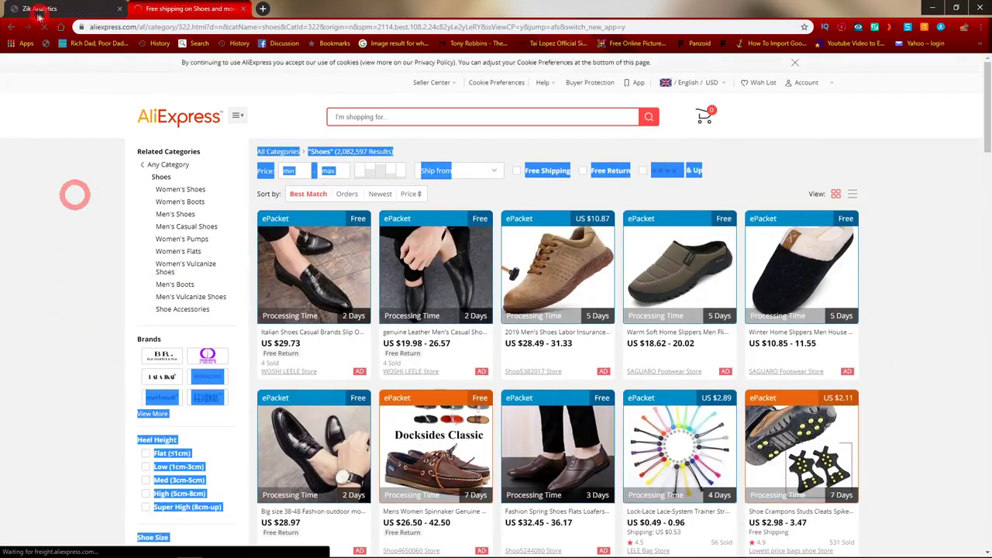
{"action": "left_click", "coordinate": [11, 27]}
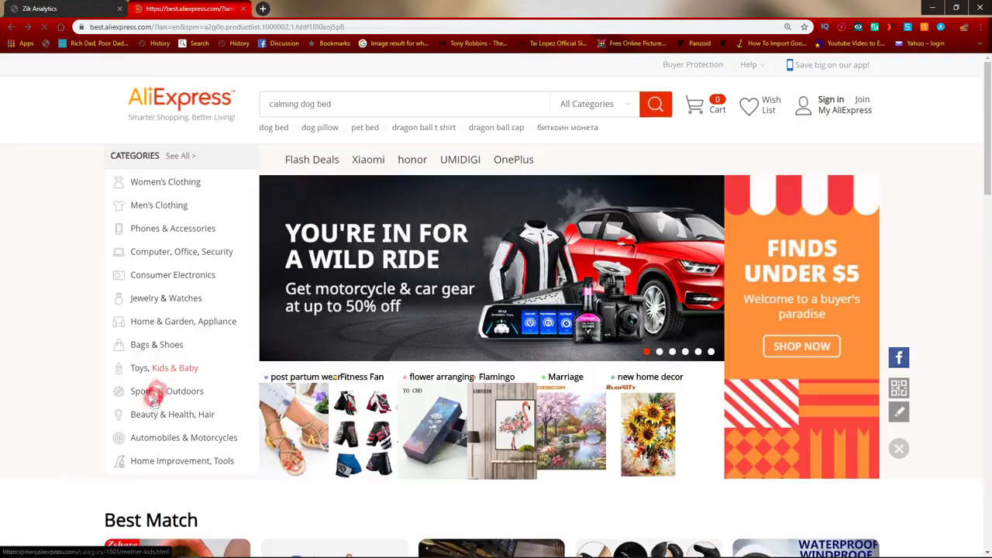
{"action": "left_click", "coordinate": [147, 398]}
{"action": "left_click", "coordinate": [146, 369]}
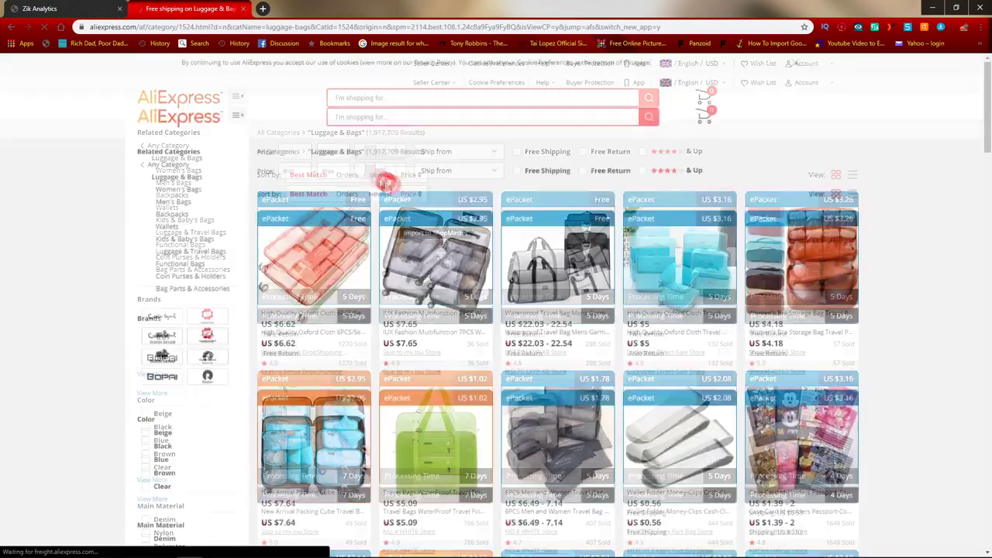
{"action": "left_click", "coordinate": [346, 194]}
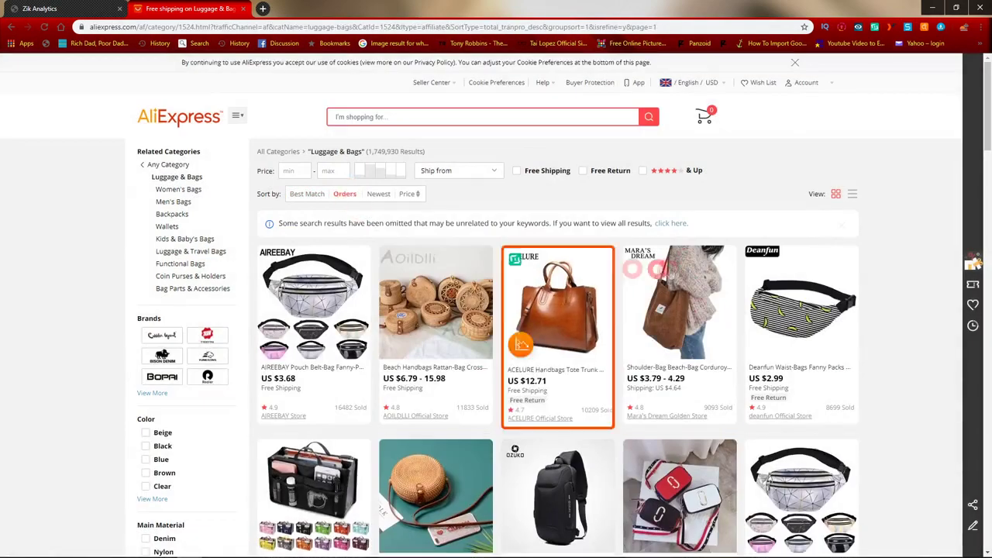
Step: Open the AIREEBAY holographic waist bag and copy 'Waist Bags' from its title
{"action": "mouse_move", "coordinate": [319, 314]}
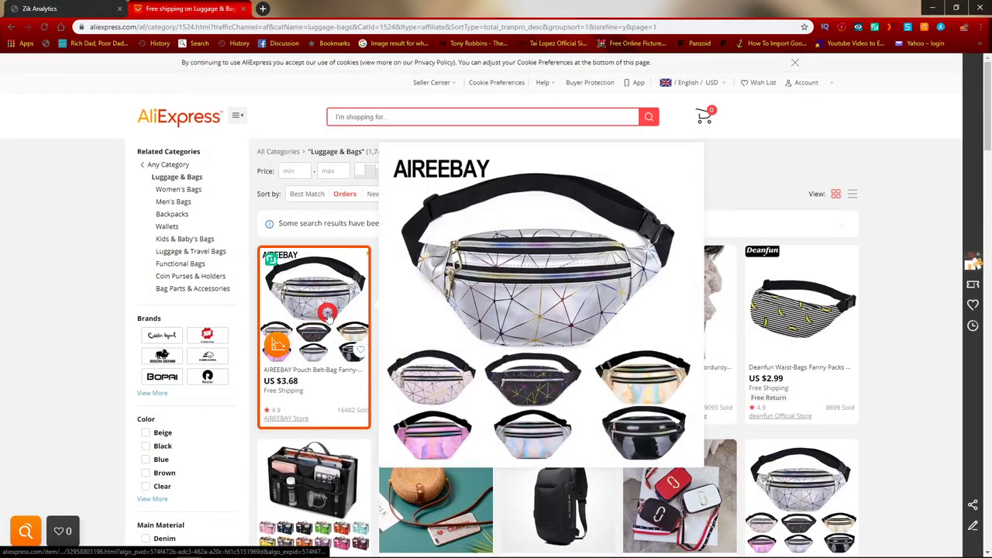
{"action": "left_click", "coordinate": [328, 313]}
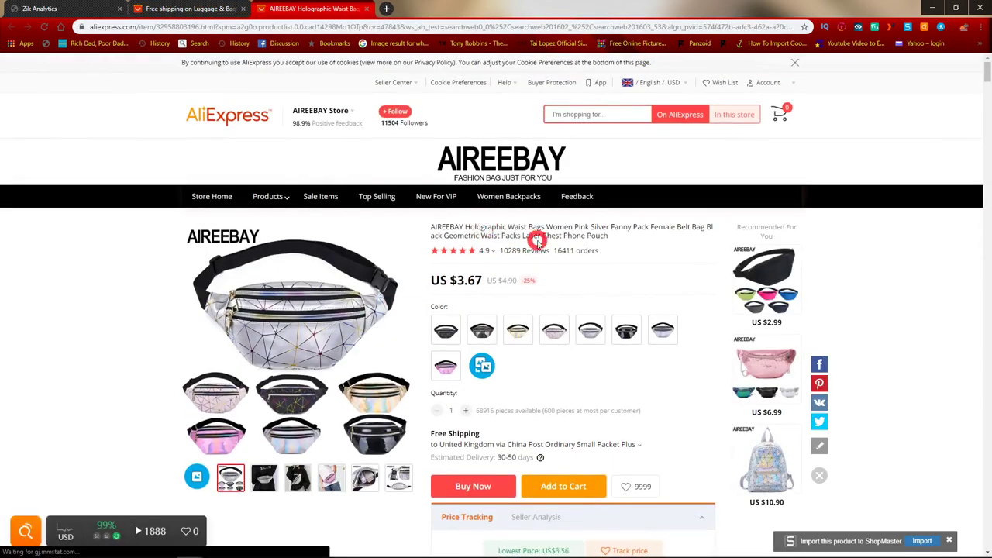
{"action": "left_click_drag", "start_coordinate": [508, 227], "coordinate": [546, 226]}
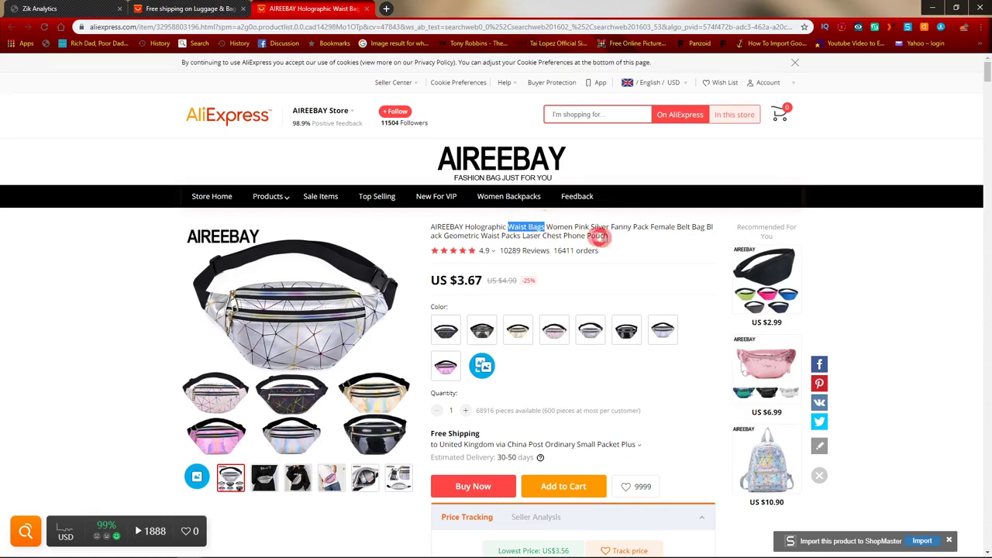
{"action": "key", "text": "ctrl+c"}
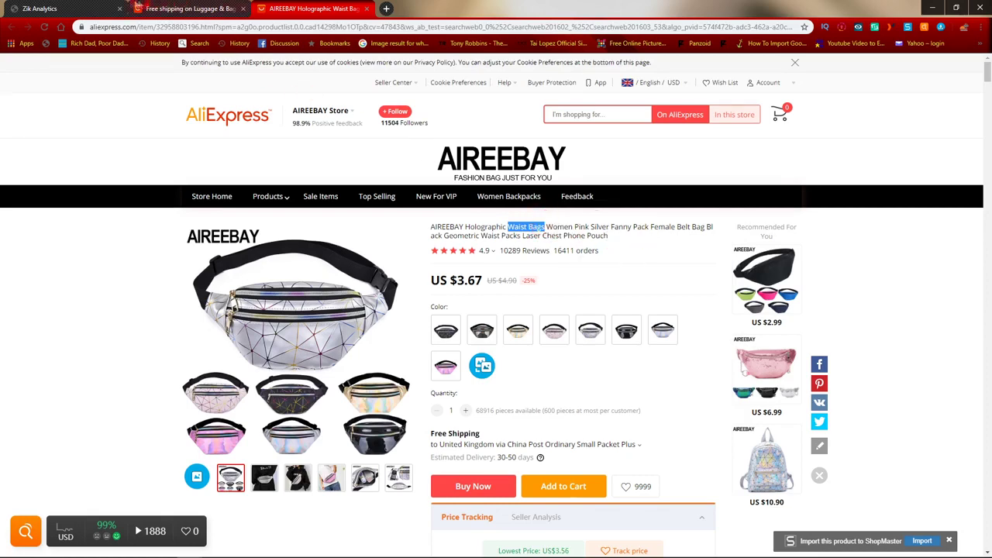
{"action": "left_click", "coordinate": [82, 8]}
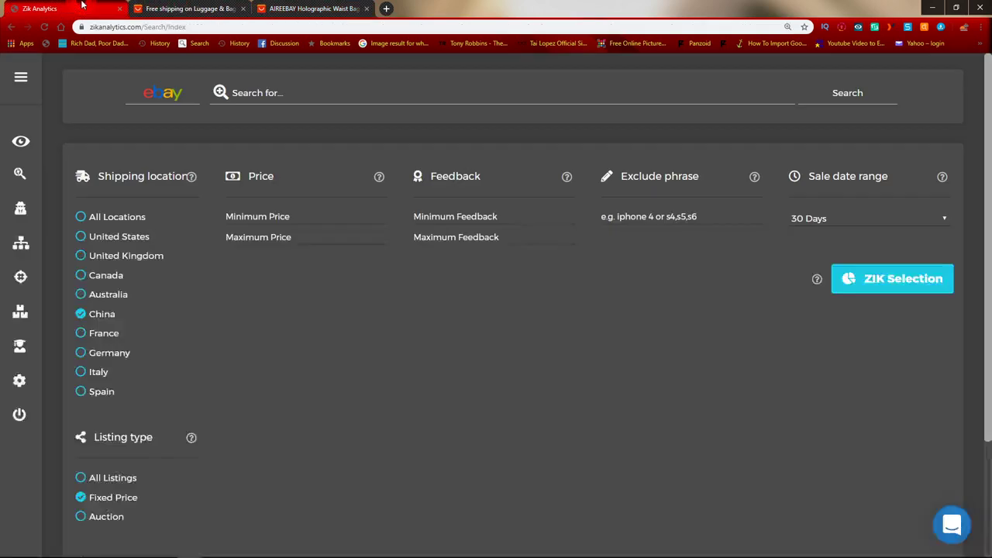
Step: Reload the eBay product research page and paste 'Waist Bags' as the search term
{"action": "left_click", "coordinate": [21, 174]}
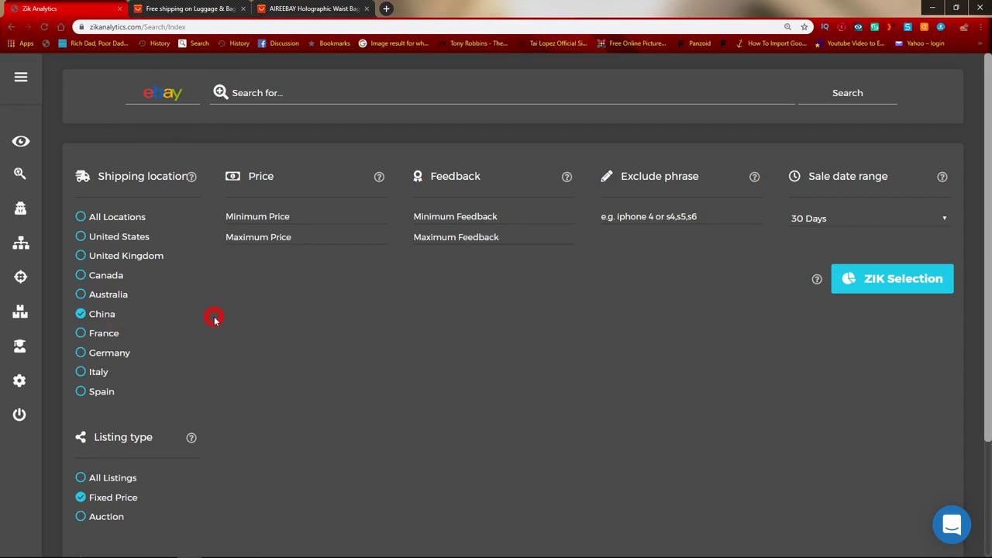
{"action": "scroll", "coordinate": [224, 342], "scroll_direction": "down", "scroll_amount": 2}
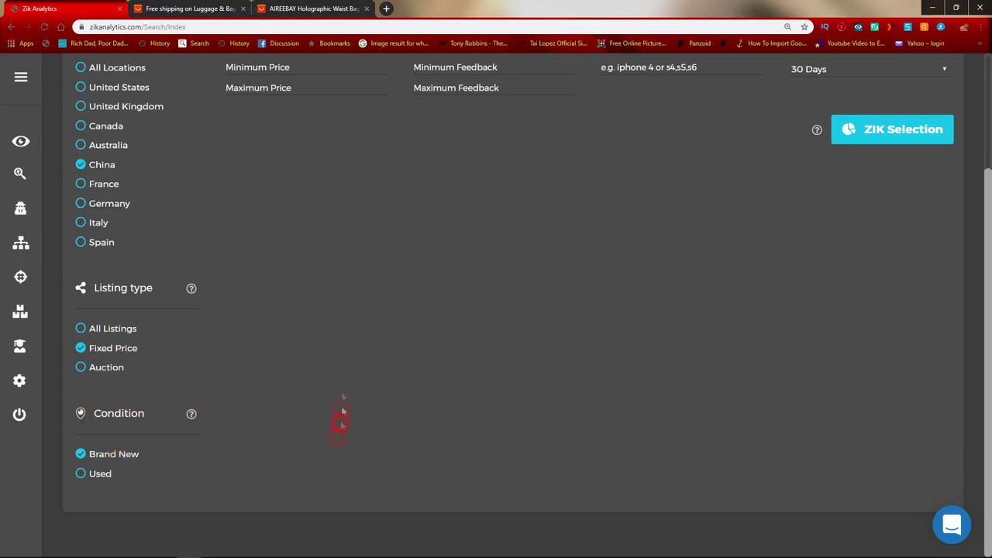
{"action": "scroll", "coordinate": [344, 417], "scroll_direction": "up", "scroll_amount": 2}
{"action": "left_click", "coordinate": [266, 93]}
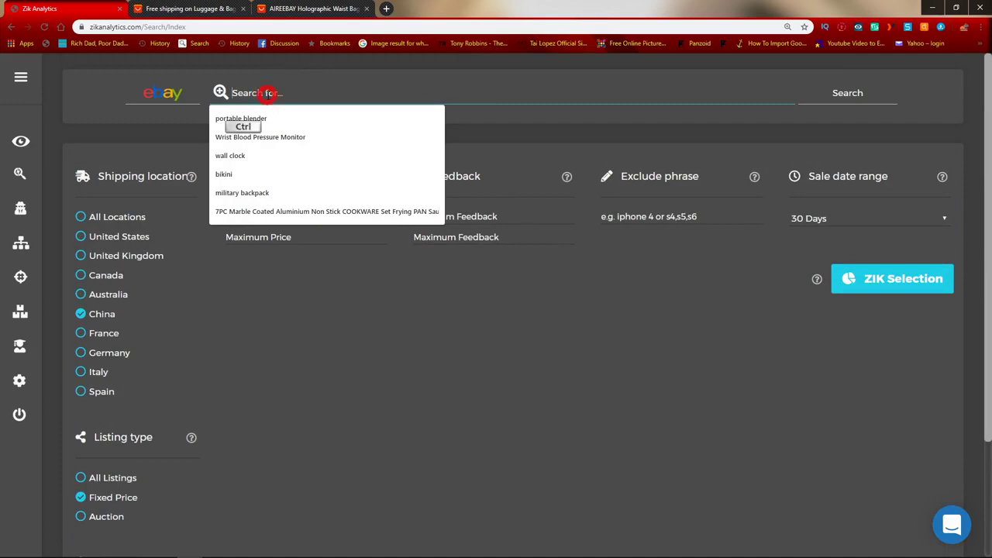
{"action": "key", "text": "ctrl+v"}
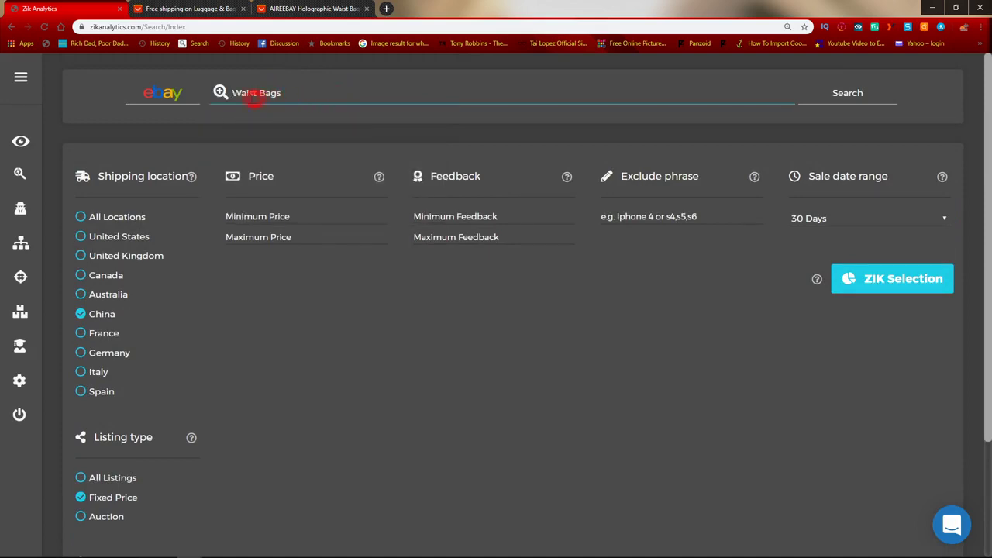
{"action": "left_click", "coordinate": [189, 9]}
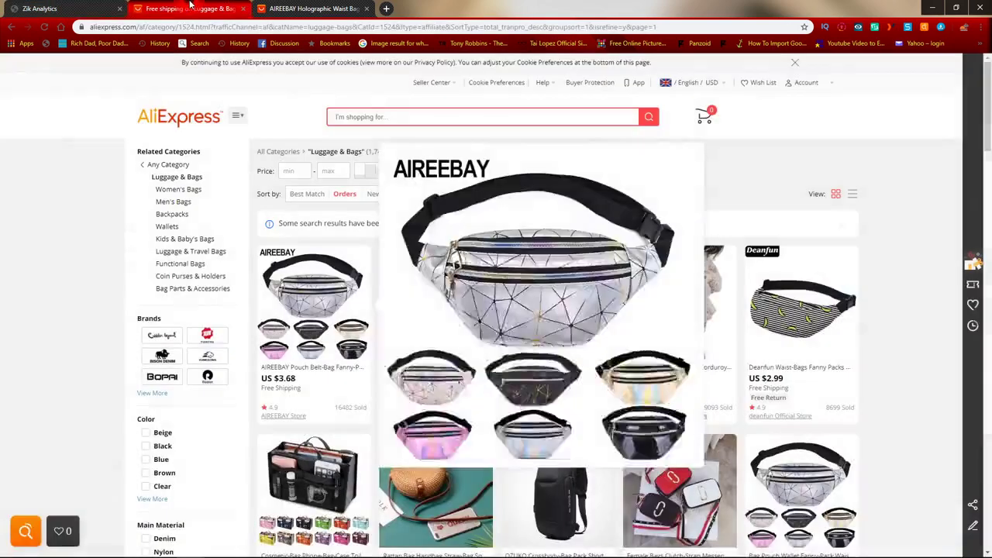
{"action": "left_click", "coordinate": [66, 8]}
Step: Set minimum price 10 and seller feedback 50 to 3000, then run the search
{"action": "left_click", "coordinate": [277, 214]}
{"action": "type", "text": "10"}
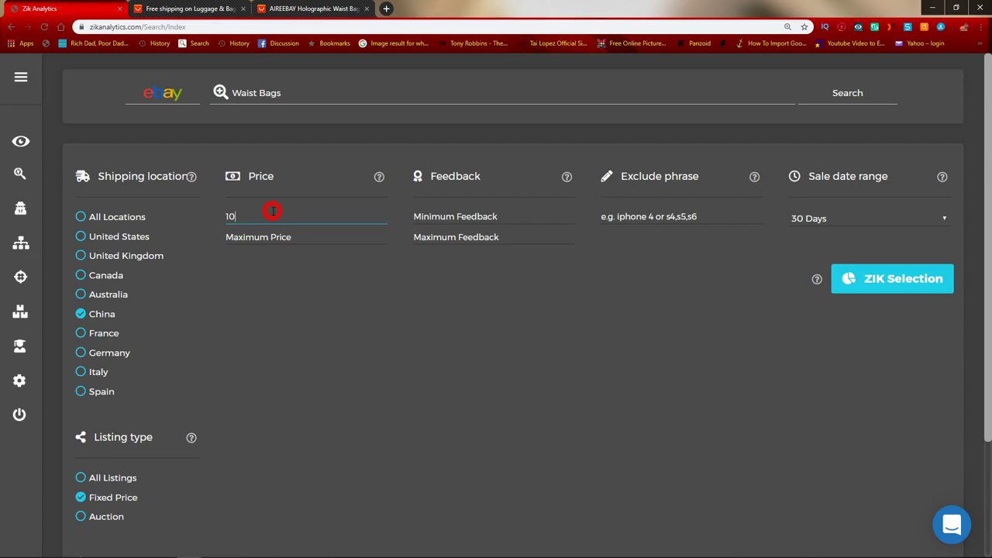
{"action": "left_click", "coordinate": [464, 215]}
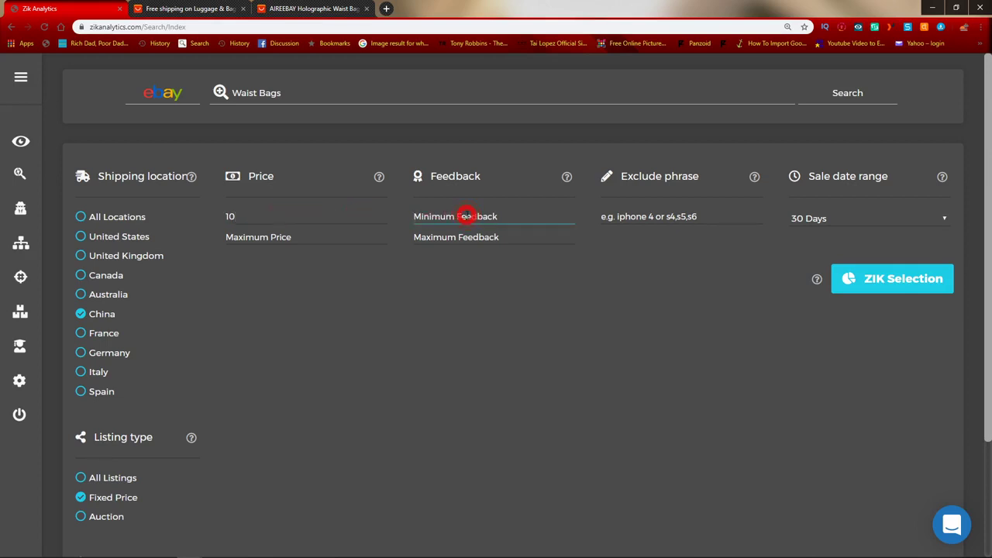
{"action": "type", "text": "50"}
{"action": "left_click", "coordinate": [466, 233]}
{"action": "type", "text": "3000"}
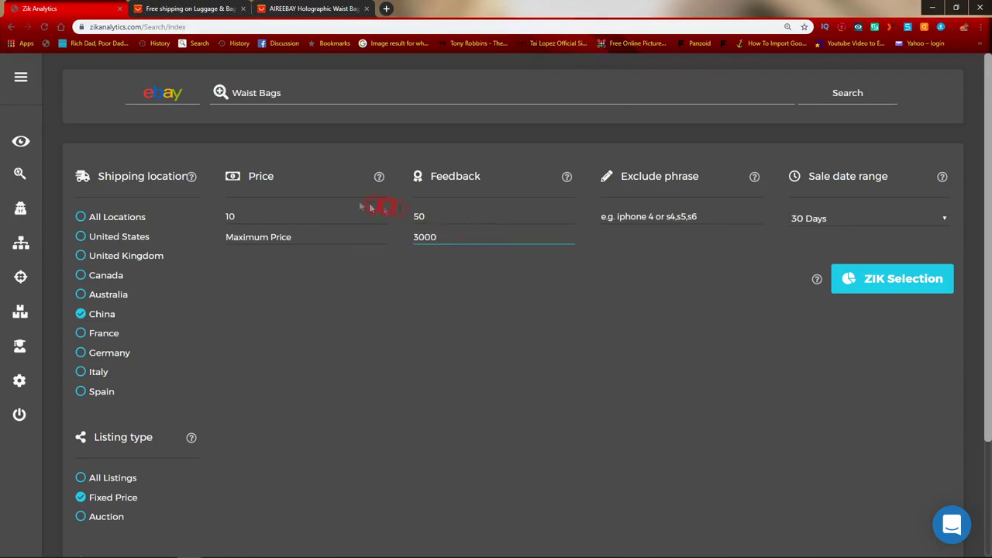
{"action": "left_click", "coordinate": [856, 94]}
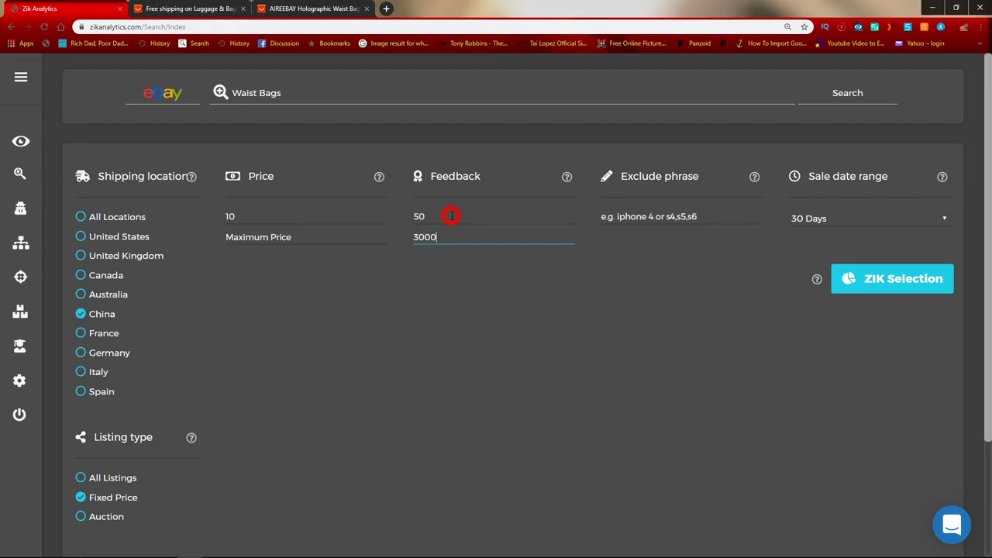
{"action": "left_click", "coordinate": [848, 94]}
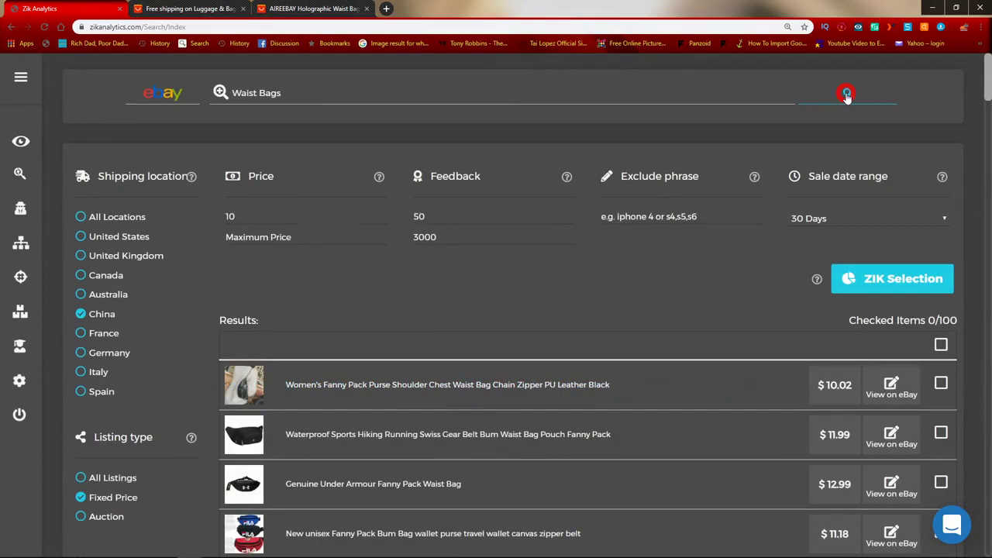
Step: Select all 100 Waist Bags results and analyse them together with ZIK Selection
{"action": "scroll", "coordinate": [726, 218], "scroll_direction": "down", "scroll_amount": 10}
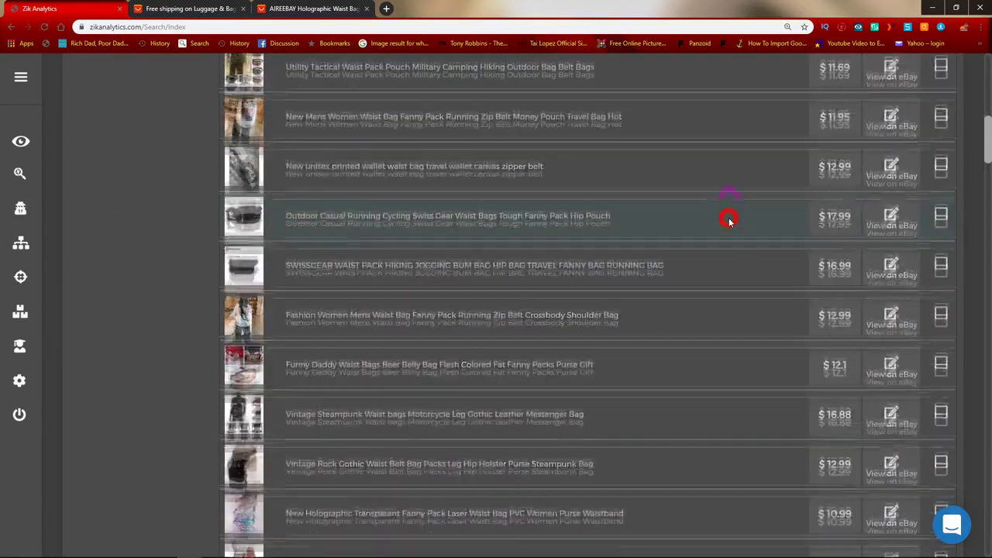
{"action": "scroll", "coordinate": [729, 221], "scroll_direction": "up", "scroll_amount": 5}
{"action": "scroll", "coordinate": [729, 221], "scroll_direction": "up", "scroll_amount": 3}
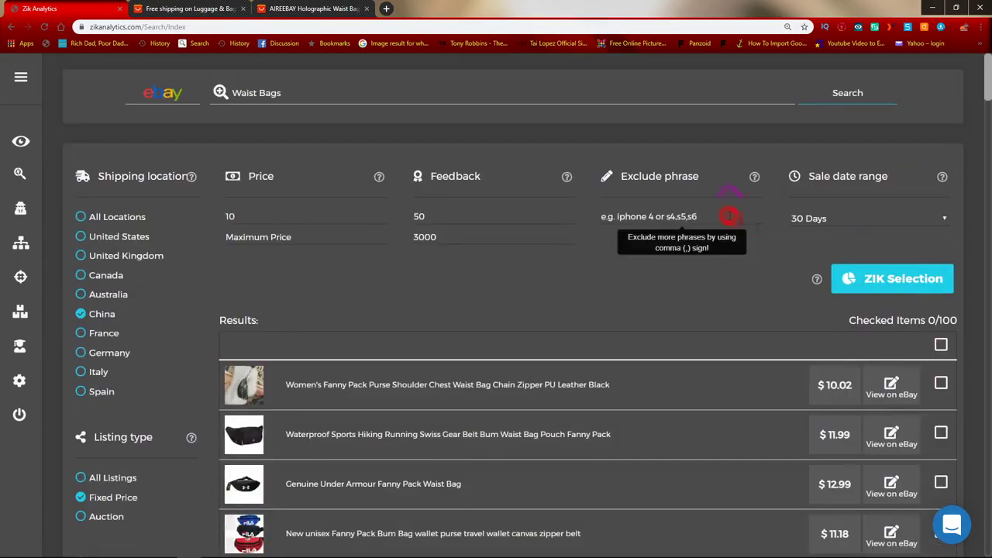
{"action": "left_click", "coordinate": [941, 345]}
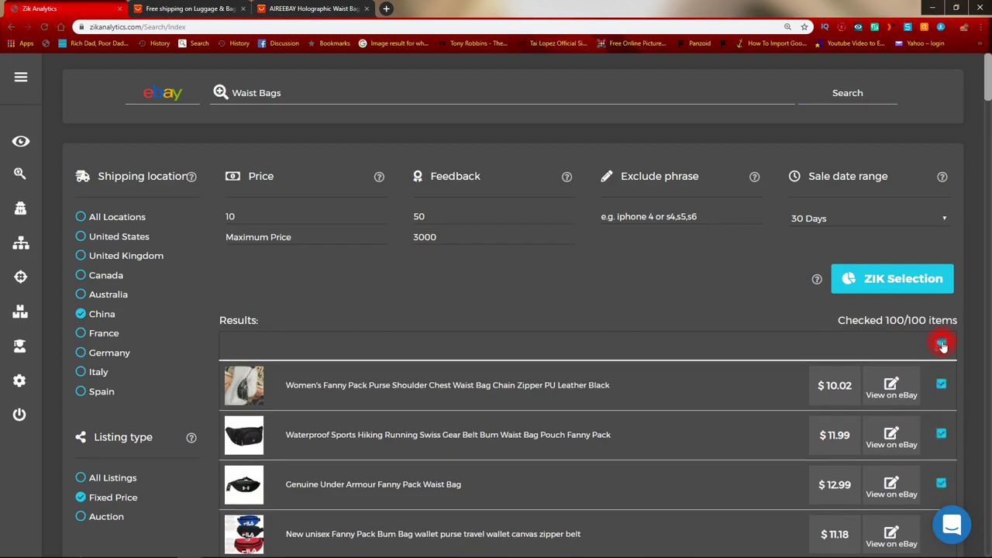
{"action": "left_click", "coordinate": [904, 280]}
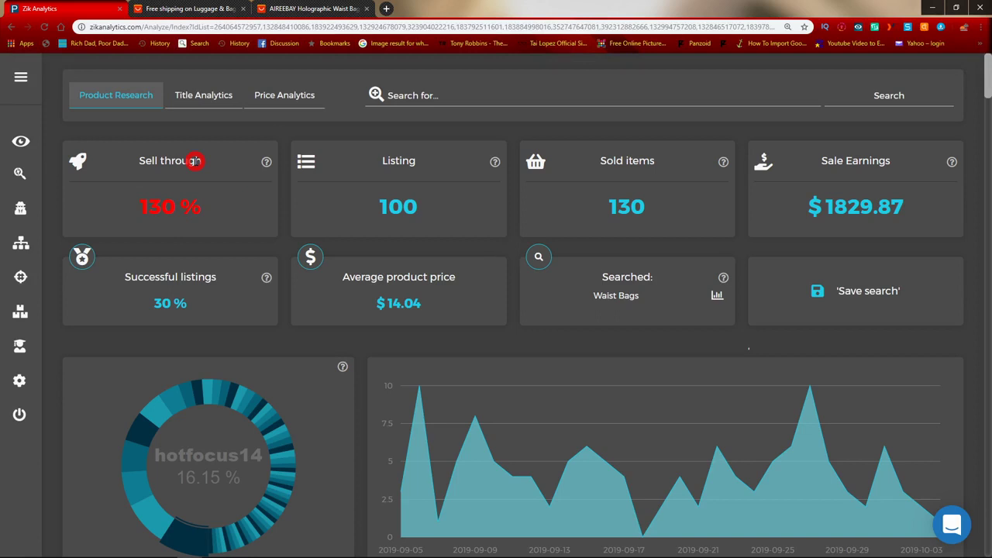
Step: Highlight the summary figures: 100 listings, 30 % successful, 130 sold, sale earnings
{"action": "left_click_drag", "start_coordinate": [376, 198], "coordinate": [452, 206]}
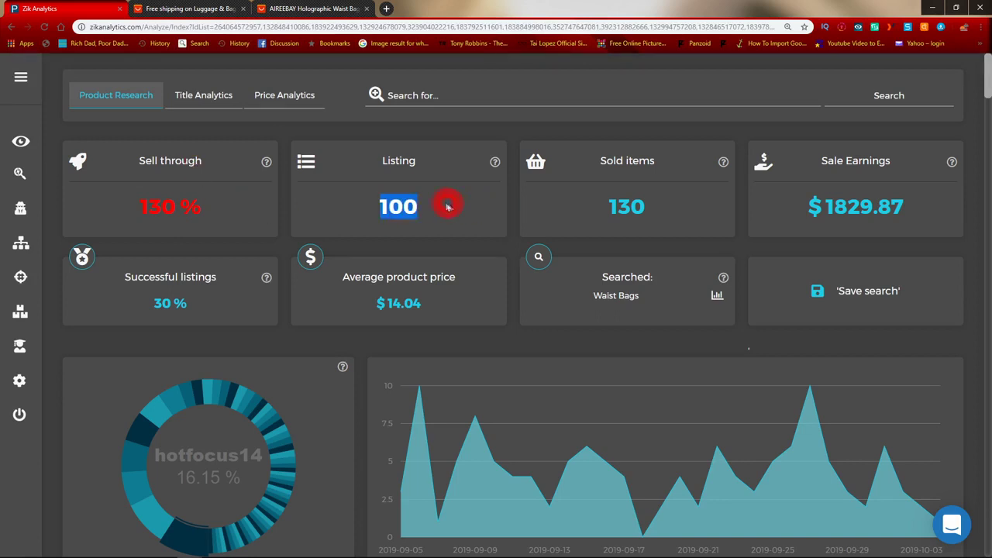
{"action": "left_click", "coordinate": [440, 202]}
{"action": "double_click", "coordinate": [439, 202]}
{"action": "double_click", "coordinate": [220, 303]}
{"action": "left_click", "coordinate": [219, 304]}
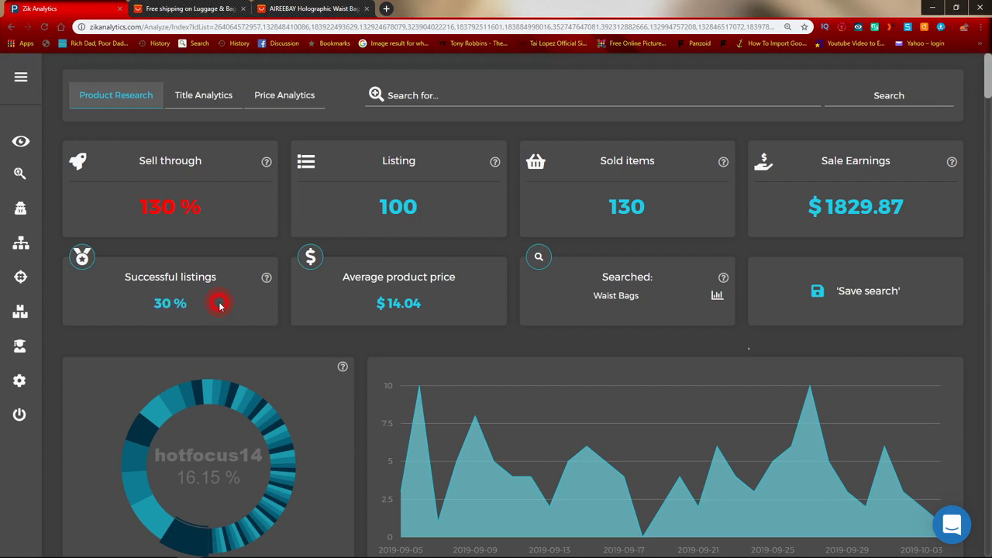
{"action": "left_click_drag", "start_coordinate": [364, 200], "coordinate": [446, 204]}
{"action": "left_click", "coordinate": [487, 208]}
{"action": "left_click_drag", "start_coordinate": [597, 199], "coordinate": [704, 215]}
{"action": "left_click", "coordinate": [705, 221]}
{"action": "left_click_drag", "start_coordinate": [811, 208], "coordinate": [878, 215]}
{"action": "scroll", "coordinate": [279, 250], "scroll_direction": "down", "scroll_amount": 1}
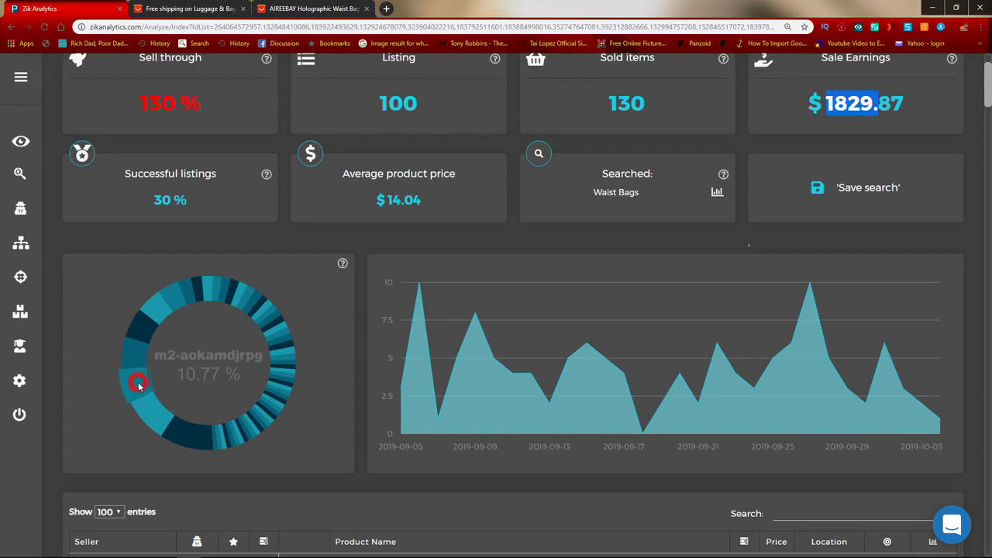
{"action": "scroll", "coordinate": [581, 258], "scroll_direction": "down", "scroll_amount": 5}
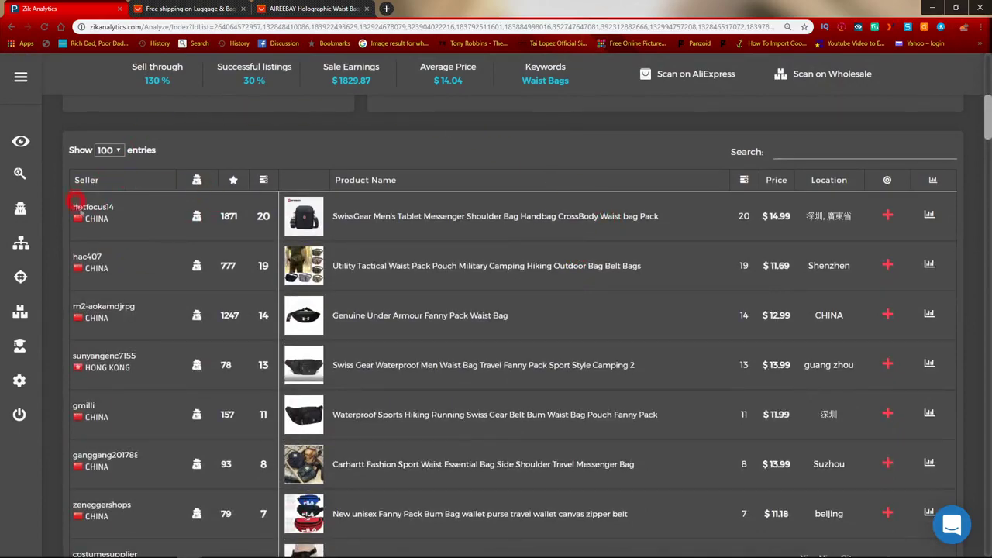
{"action": "scroll", "coordinate": [151, 222], "scroll_direction": "up", "scroll_amount": 4}
{"action": "scroll", "coordinate": [268, 233], "scroll_direction": "down", "scroll_amount": 4}
{"action": "scroll", "coordinate": [112, 245], "scroll_direction": "down", "scroll_amount": 1}
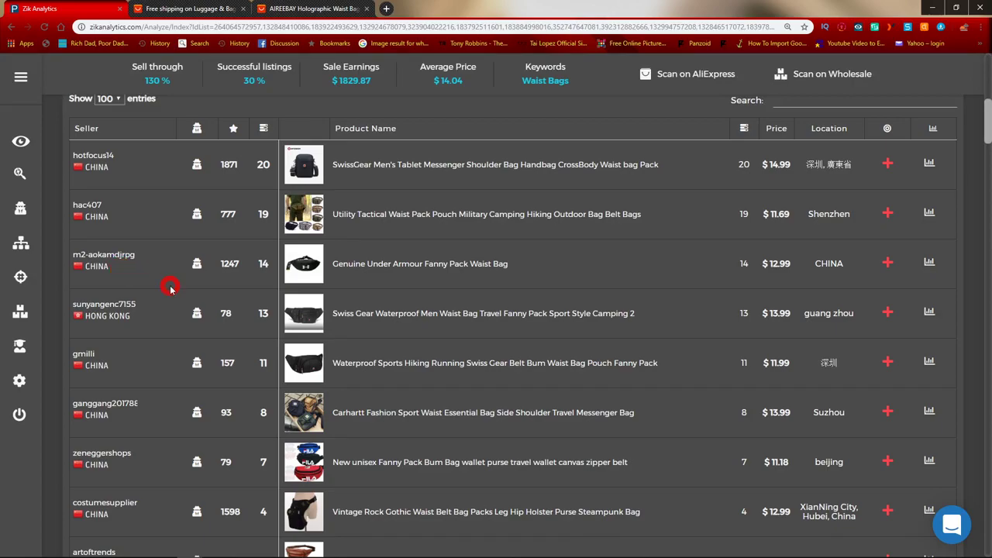
{"action": "scroll", "coordinate": [164, 292], "scroll_direction": "down", "scroll_amount": 7}
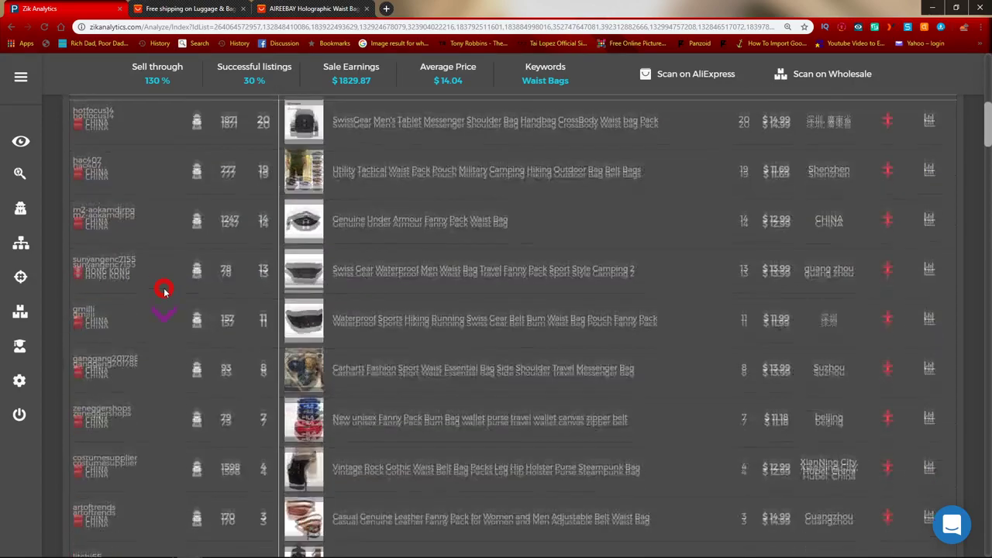
{"action": "scroll", "coordinate": [163, 295], "scroll_direction": "down", "scroll_amount": 3}
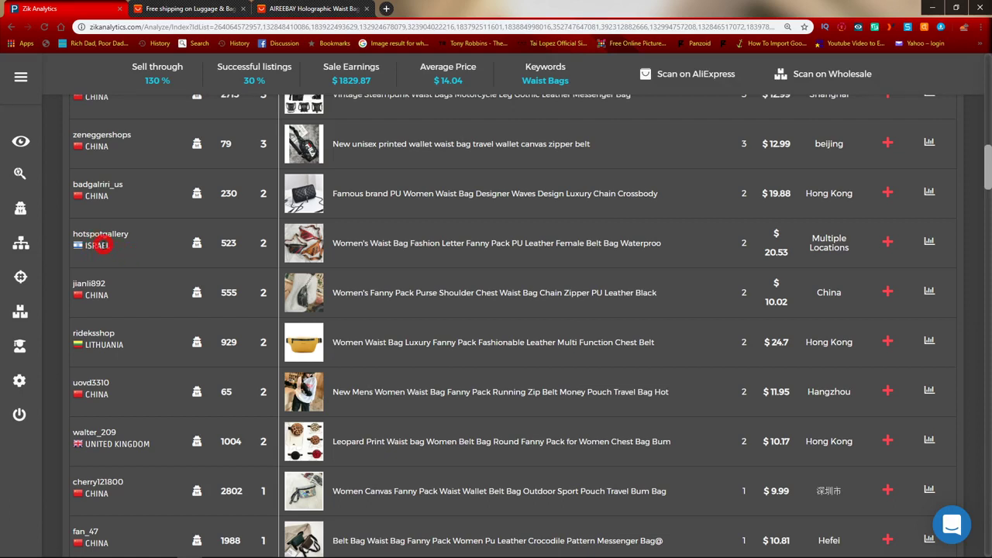
{"action": "triple_click", "coordinate": [98, 452]}
{"action": "scroll", "coordinate": [164, 444], "scroll_direction": "down", "scroll_amount": 3}
{"action": "left_click_drag", "start_coordinate": [102, 387], "coordinate": [178, 390]}
{"action": "scroll", "coordinate": [180, 410], "scroll_direction": "down", "scroll_amount": 4}
{"action": "left_click_drag", "start_coordinate": [94, 324], "coordinate": [178, 335]}
{"action": "scroll", "coordinate": [134, 378], "scroll_direction": "up", "scroll_amount": 5}
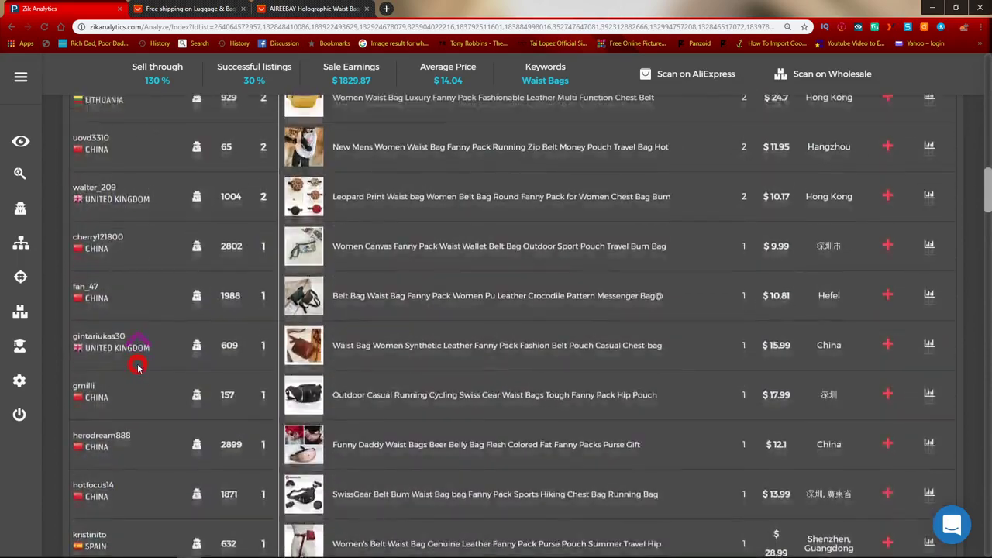
{"action": "scroll", "coordinate": [156, 358], "scroll_direction": "up", "scroll_amount": 2}
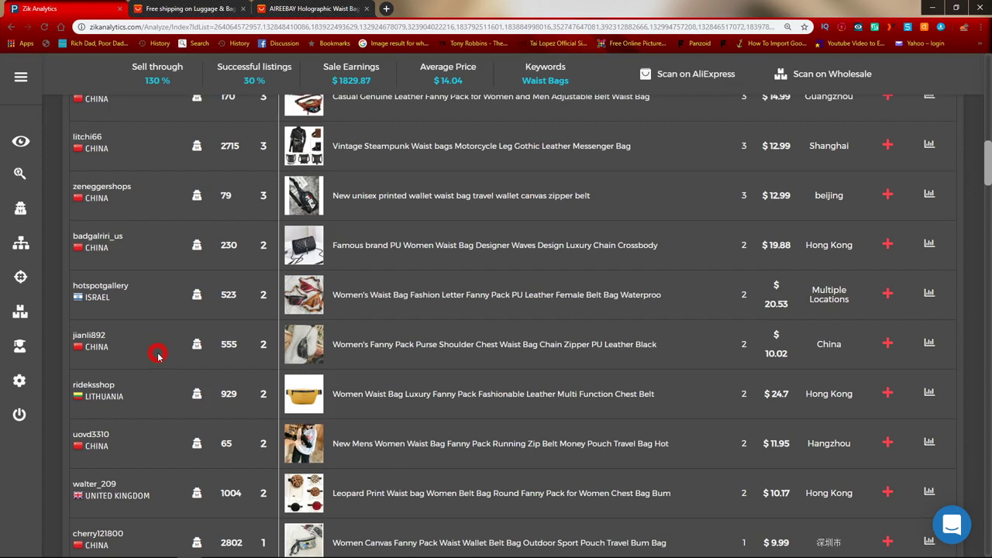
Step: Close the luggage shopping and holographic waist bag AliExpress tabs
{"action": "left_click", "coordinate": [243, 9]}
{"action": "left_click", "coordinate": [243, 8]}
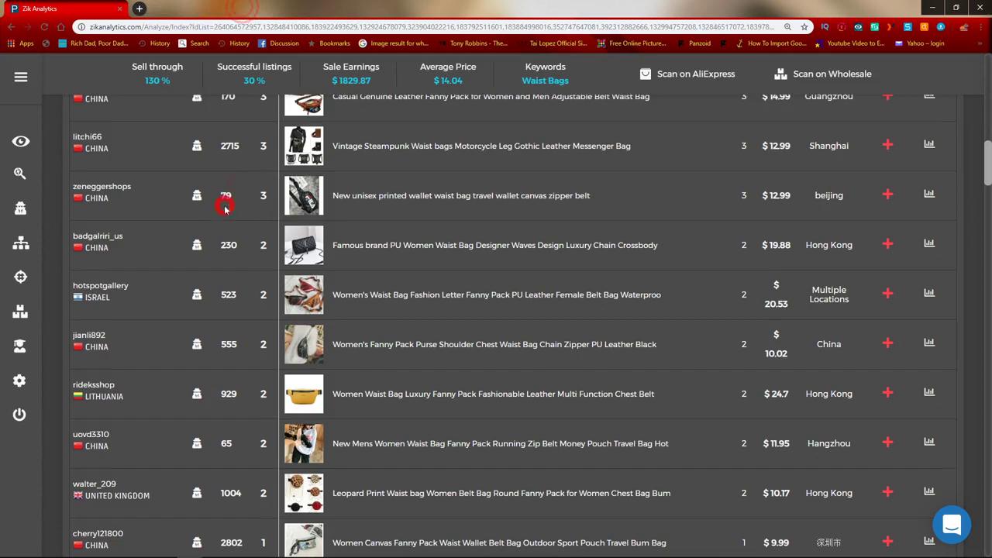
{"action": "scroll", "coordinate": [226, 206], "scroll_direction": "up", "scroll_amount": 3}
{"action": "scroll", "coordinate": [186, 209], "scroll_direction": "down", "scroll_amount": 3}
Step: Open seller scans for hotspotgallery, rideksshop and walter_209 in separate tabs
{"action": "left_click", "coordinate": [198, 295]}
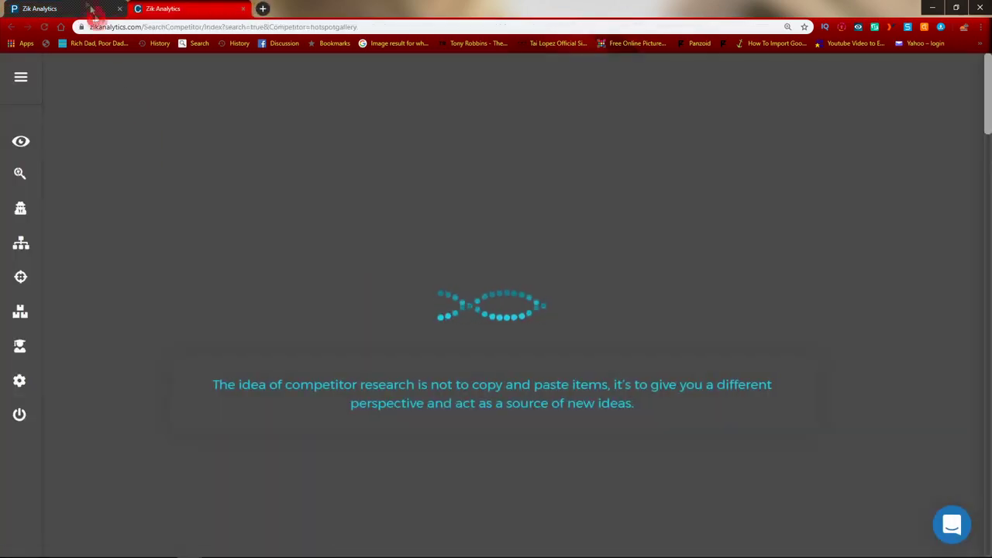
{"action": "left_click", "coordinate": [93, 9]}
{"action": "scroll", "coordinate": [171, 333], "scroll_direction": "down", "scroll_amount": 1}
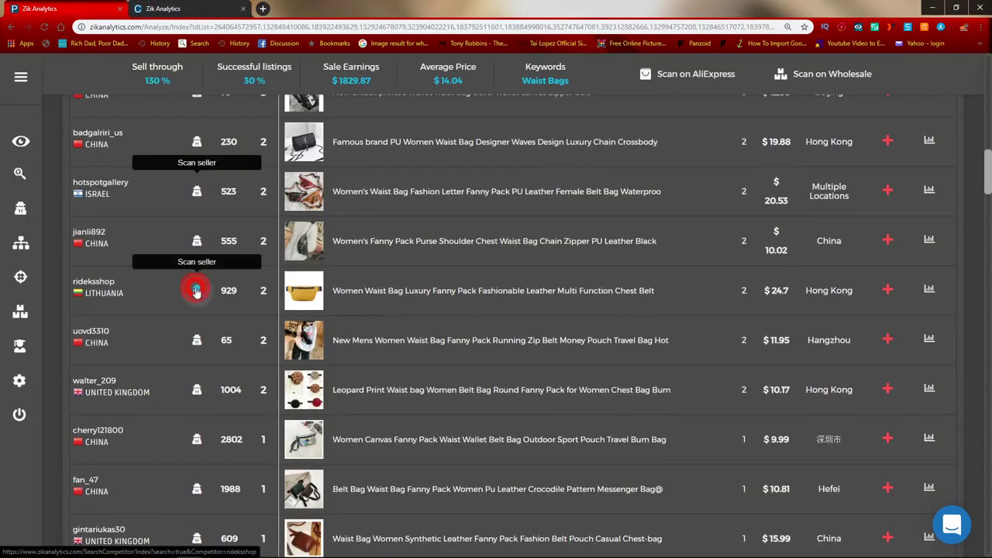
{"action": "left_click", "coordinate": [196, 290]}
{"action": "key", "text": "ctrl+shift+Tab"}
{"action": "scroll", "coordinate": [197, 264], "scroll_direction": "down", "scroll_amount": 2}
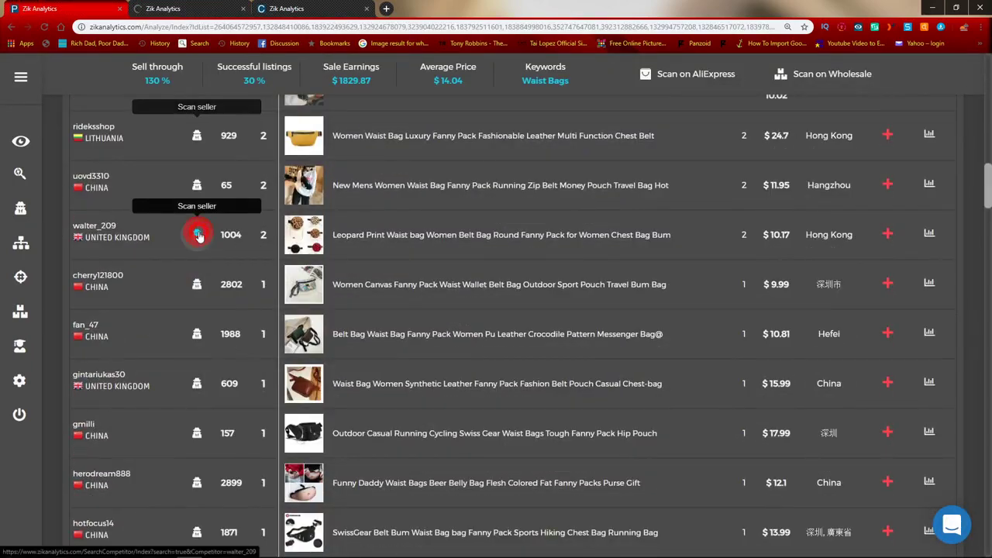
{"action": "left_click", "coordinate": [199, 236]}
{"action": "left_click", "coordinate": [437, 8]}
{"action": "left_click", "coordinate": [301, 8]}
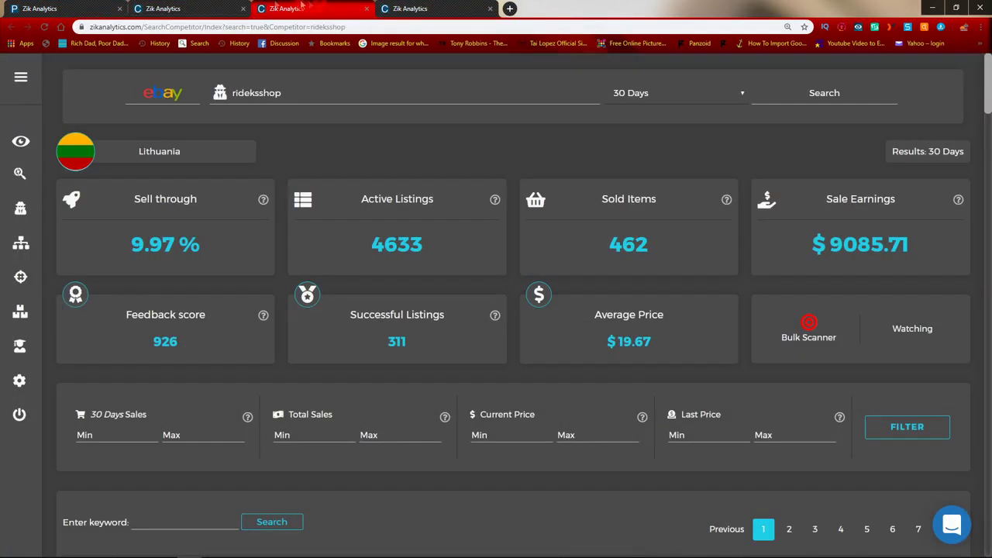
{"action": "left_click", "coordinate": [208, 7]}
{"action": "left_click", "coordinate": [443, 6]}
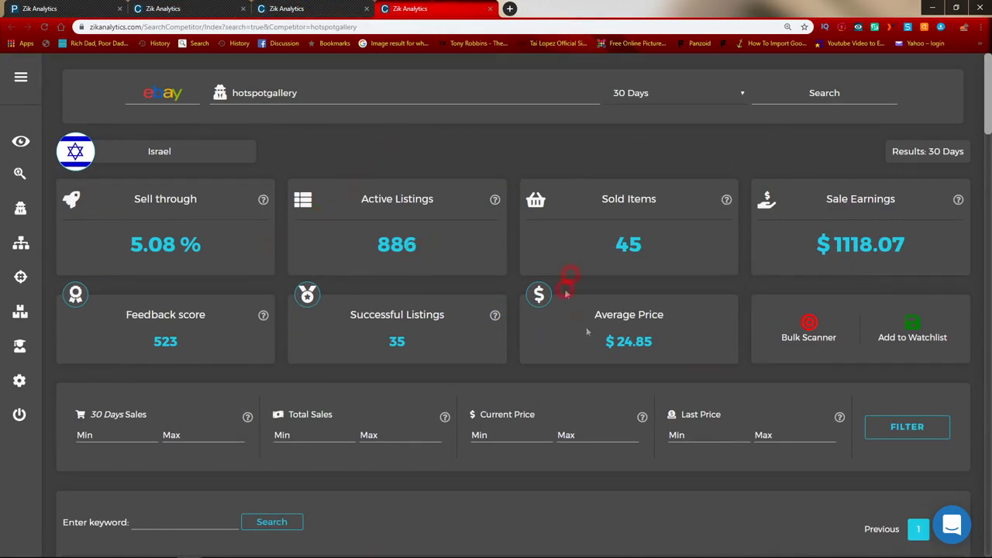
Step: Rerun hotspotgallery's scan over 14 days and apply the price filter
{"action": "left_click", "coordinate": [693, 89]}
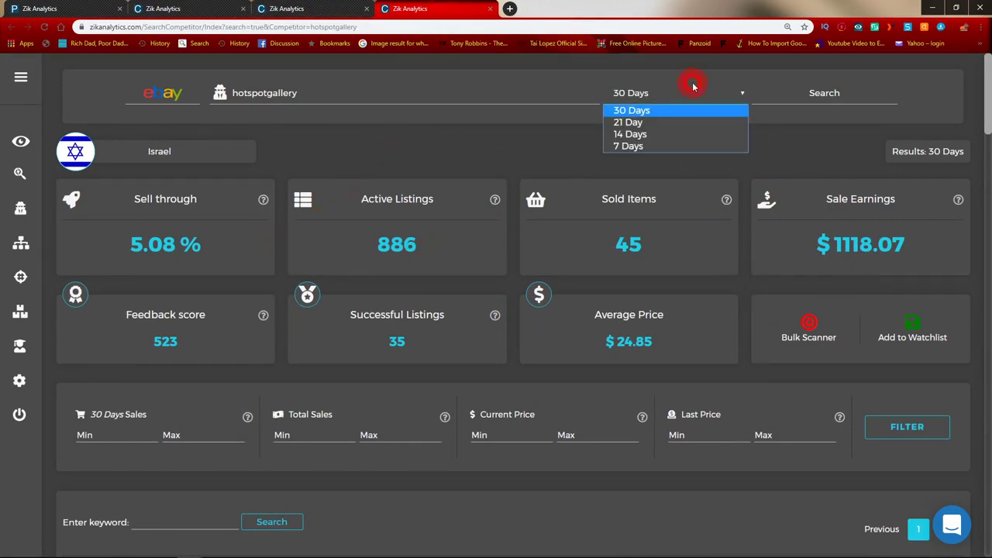
{"action": "left_click", "coordinate": [655, 134]}
{"action": "left_click", "coordinate": [481, 436]}
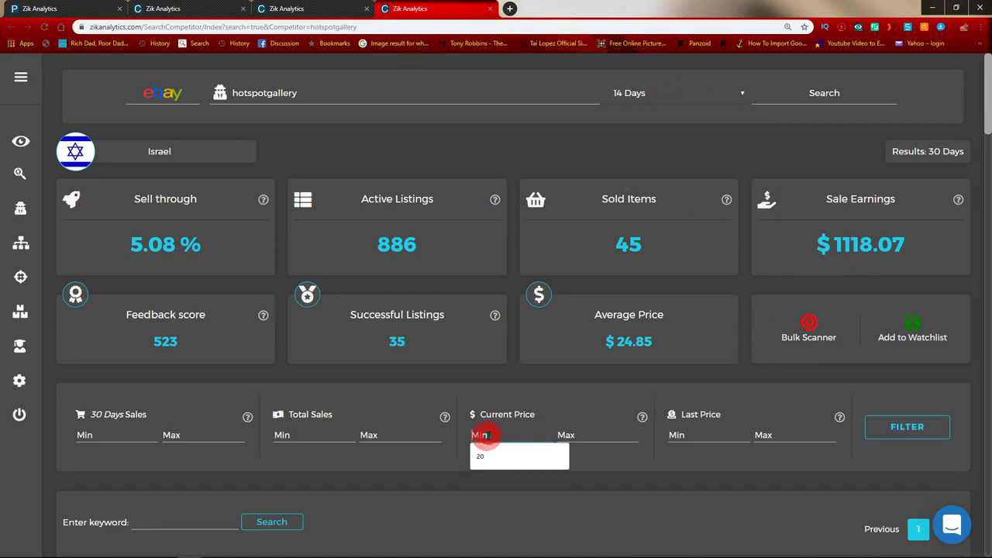
{"action": "left_click", "coordinate": [819, 93]}
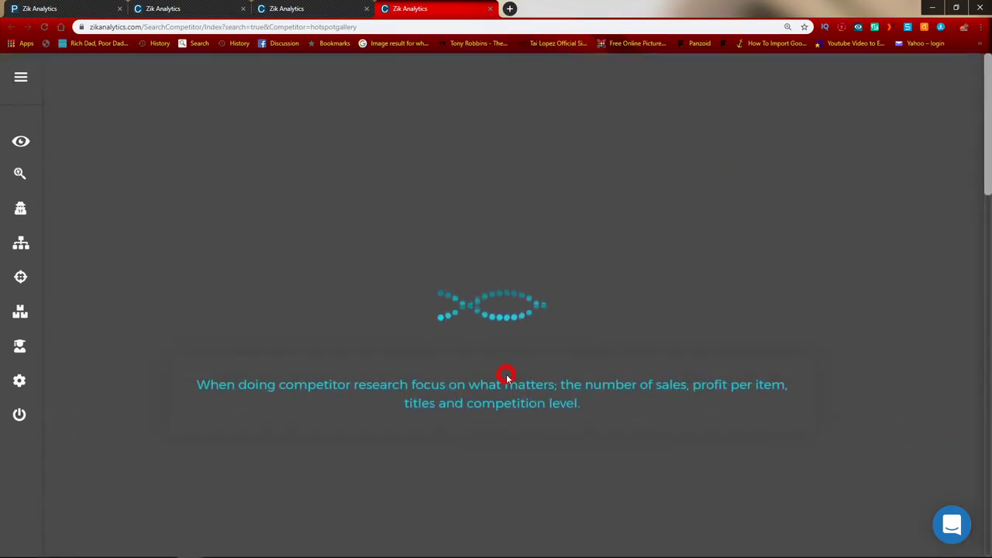
{"action": "left_click", "coordinate": [507, 432]}
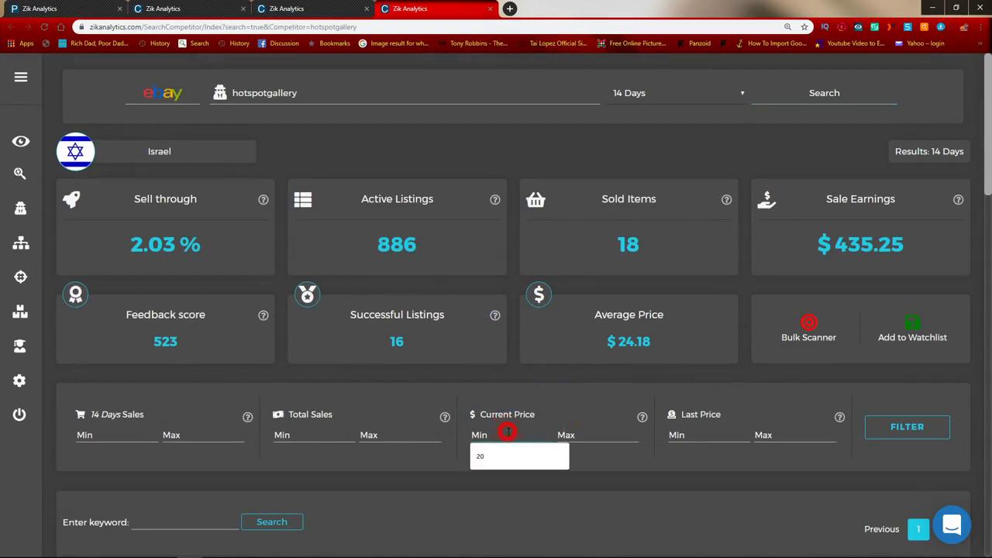
{"action": "left_click", "coordinate": [912, 431]}
Step: Switch rideksshop and the next competitor to 14-day periods and rerun their scans
{"action": "left_click", "coordinate": [341, 9]}
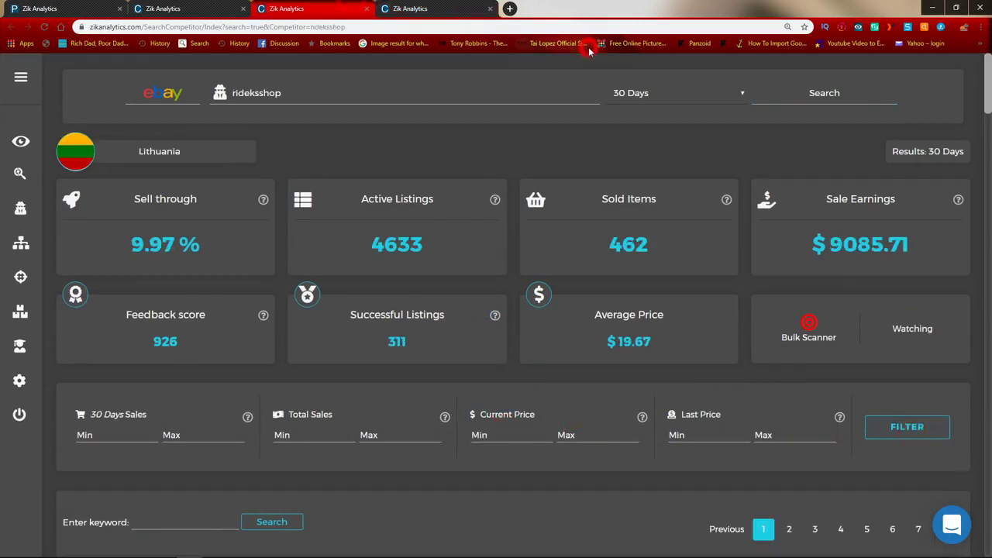
{"action": "left_click", "coordinate": [635, 93]}
{"action": "left_click", "coordinate": [649, 131]}
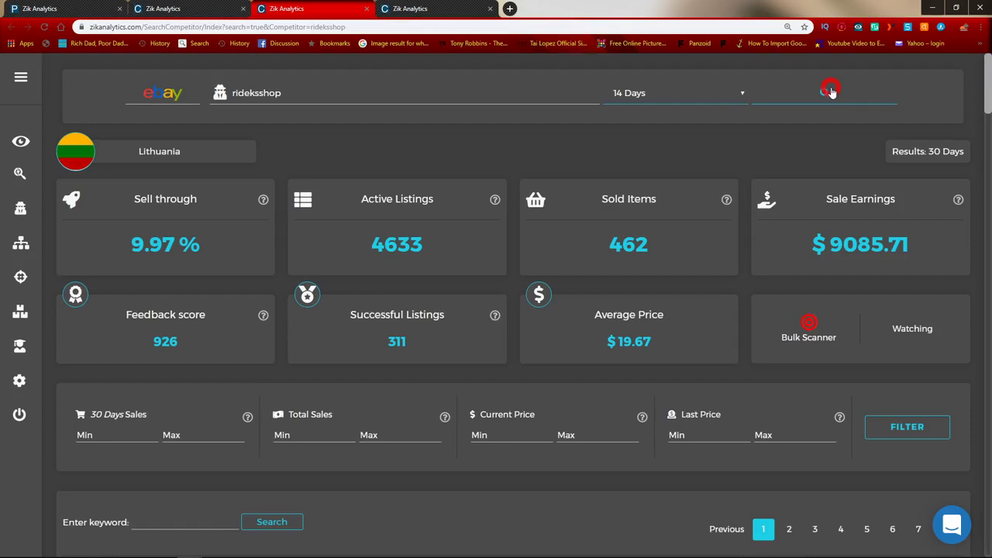
{"action": "left_click", "coordinate": [830, 92]}
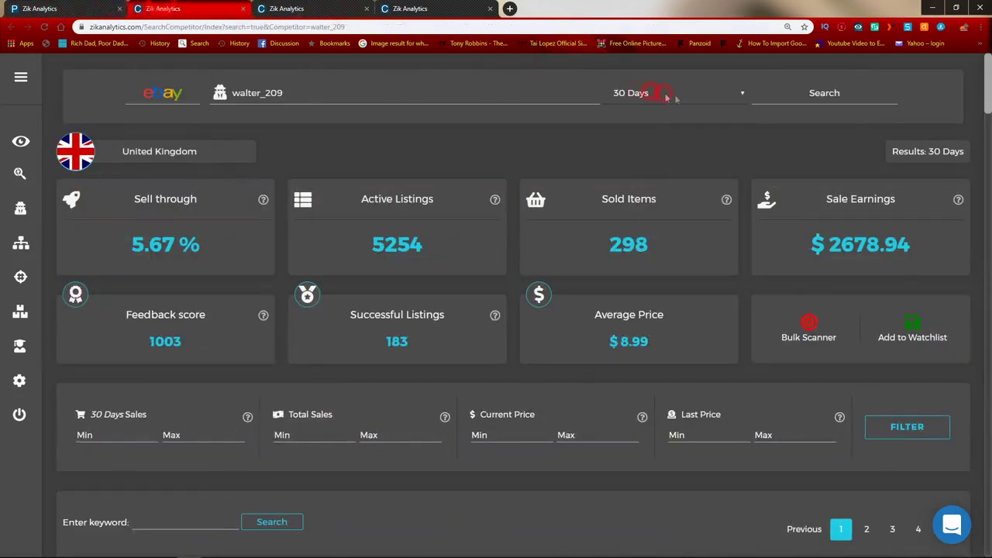
{"action": "left_click", "coordinate": [676, 94]}
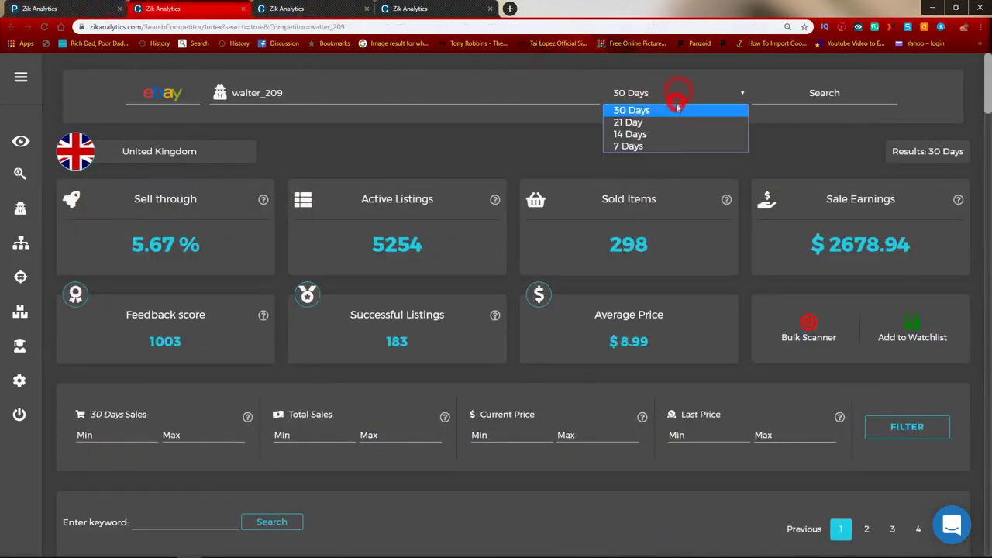
{"action": "left_click", "coordinate": [668, 134]}
{"action": "left_click", "coordinate": [822, 94]}
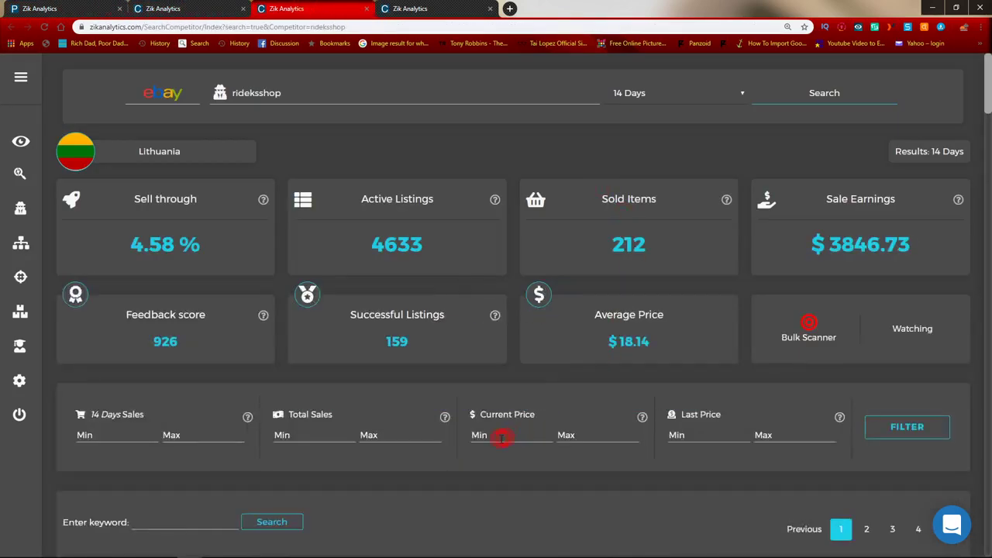
Step: Filter the competitor listings to a minimum current price of 5
{"action": "left_click", "coordinate": [501, 438]}
{"action": "type", "text": "5"}
{"action": "left_click", "coordinate": [925, 431]}
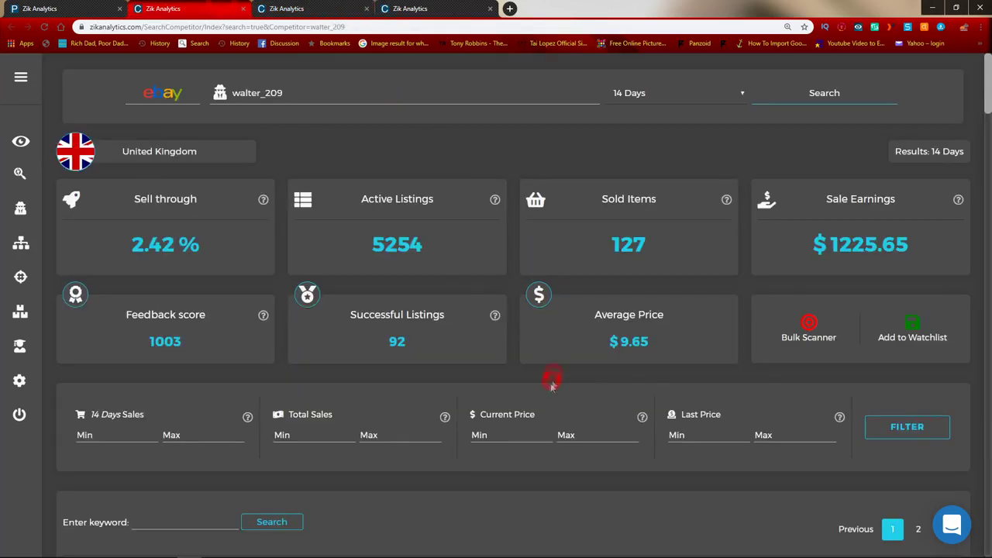
{"action": "left_click", "coordinate": [496, 438]}
{"action": "type", "text": "5"}
{"action": "left_click", "coordinate": [930, 427]}
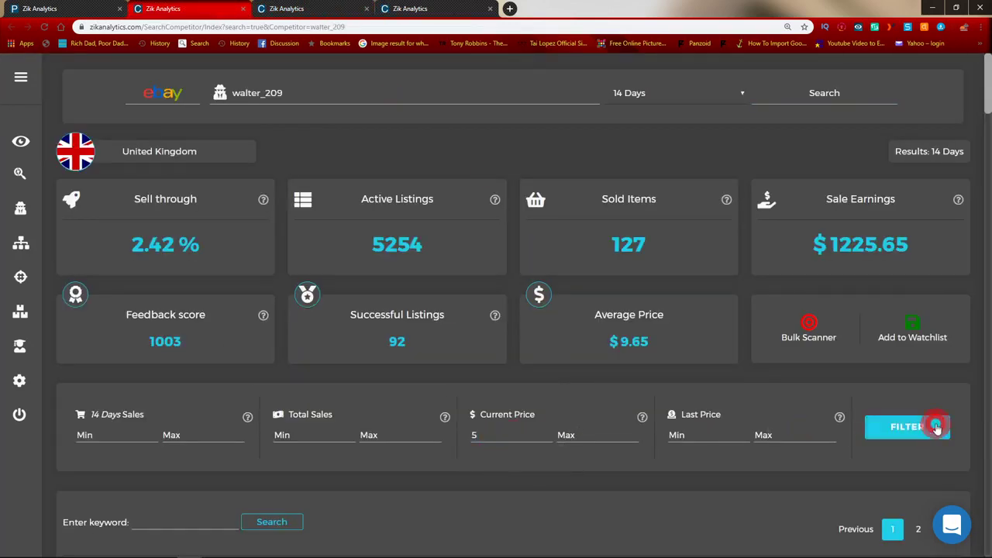
Step: Review and close hotspotgallery's tab, then scroll rideksshop down to its cycling glasses product table
{"action": "left_click", "coordinate": [452, 8]}
{"action": "scroll", "coordinate": [535, 260], "scroll_direction": "down", "scroll_amount": 3}
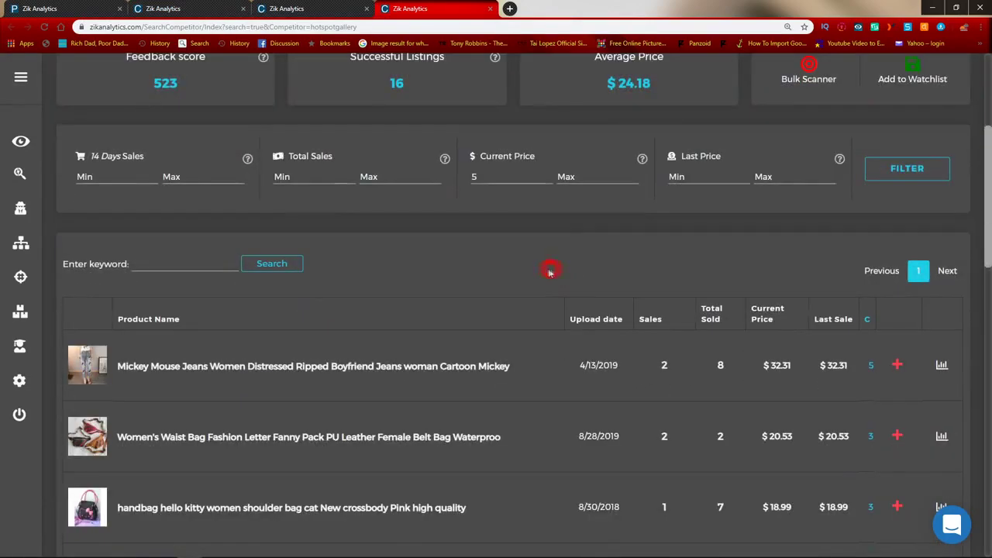
{"action": "scroll", "coordinate": [516, 267], "scroll_direction": "down", "scroll_amount": 12}
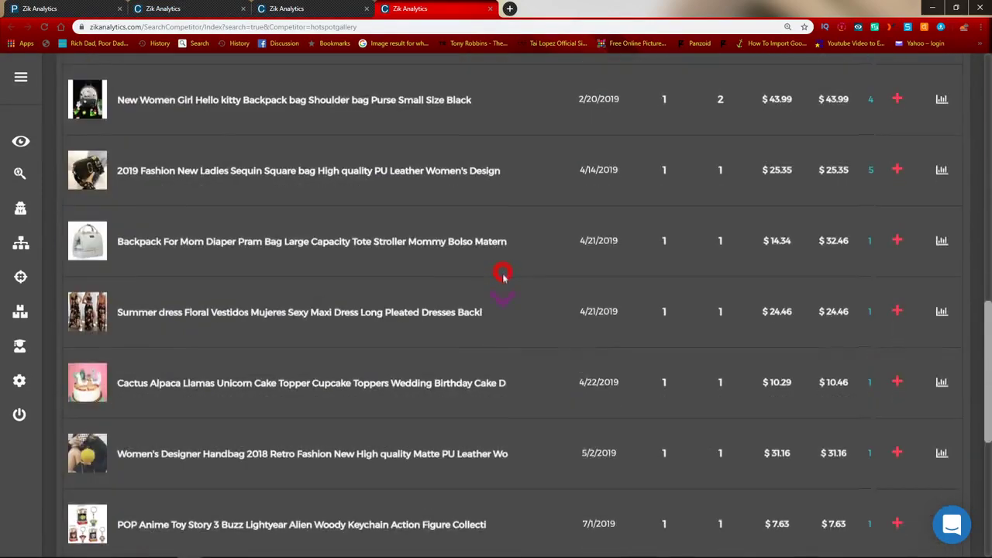
{"action": "scroll", "coordinate": [504, 279], "scroll_direction": "up", "scroll_amount": 15}
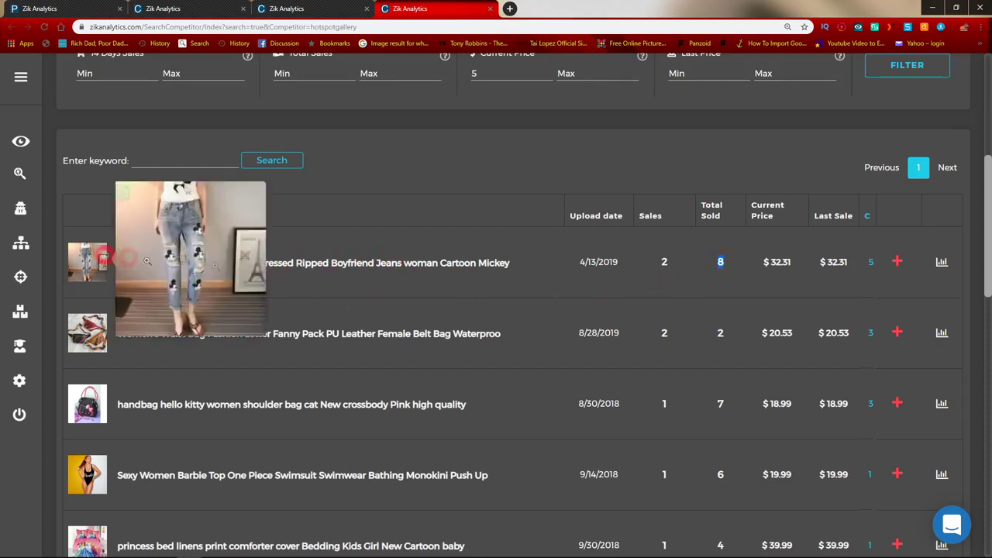
{"action": "scroll", "coordinate": [552, 395], "scroll_direction": "down", "scroll_amount": 2}
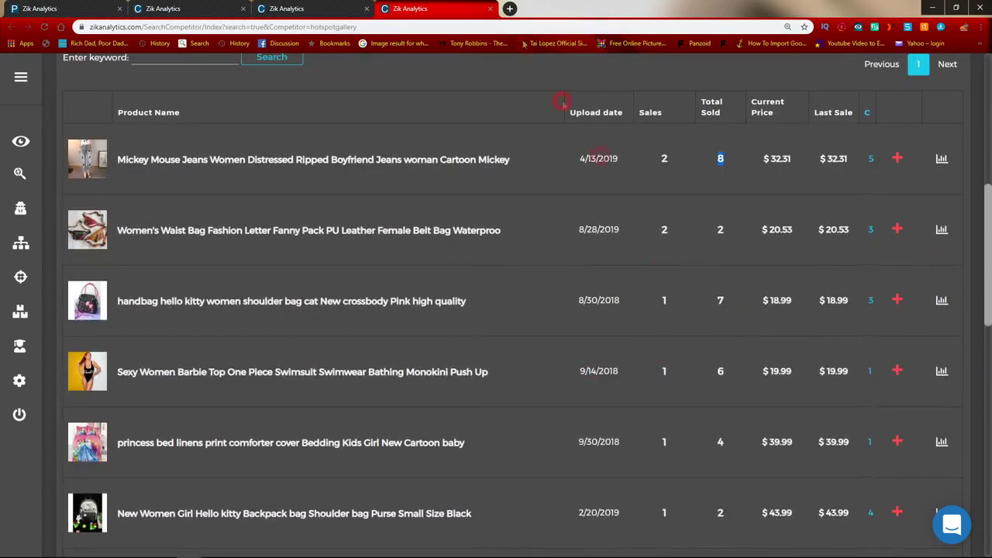
{"action": "scroll", "coordinate": [654, 414], "scroll_direction": "up", "scroll_amount": 2}
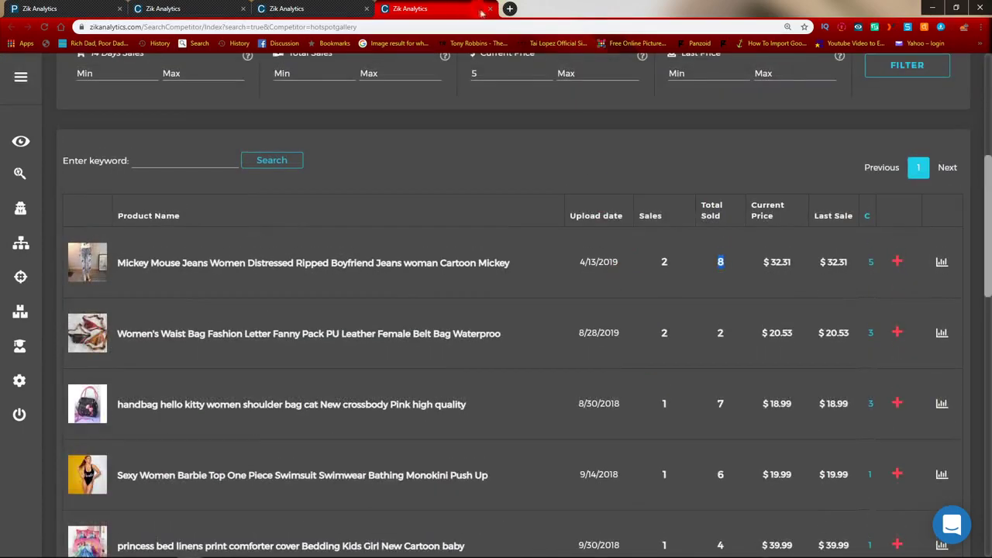
{"action": "left_click", "coordinate": [491, 9]}
{"action": "scroll", "coordinate": [455, 311], "scroll_direction": "down", "scroll_amount": 6}
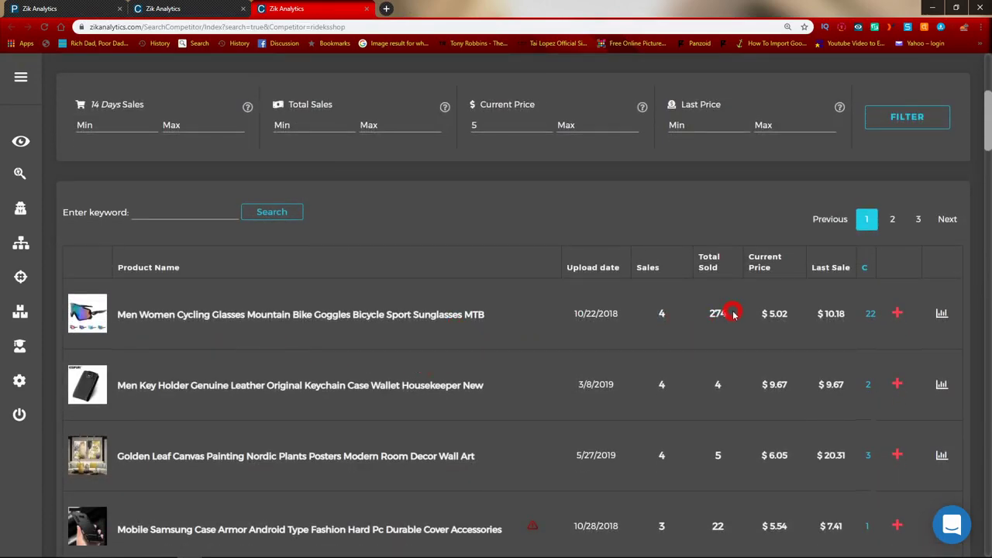
{"action": "left_click", "coordinate": [700, 331]}
Step: Open the cycling glasses eBay listing, viewing the BLACK/GRAY photo, Hong Kong location and price
{"action": "left_click", "coordinate": [333, 315]}
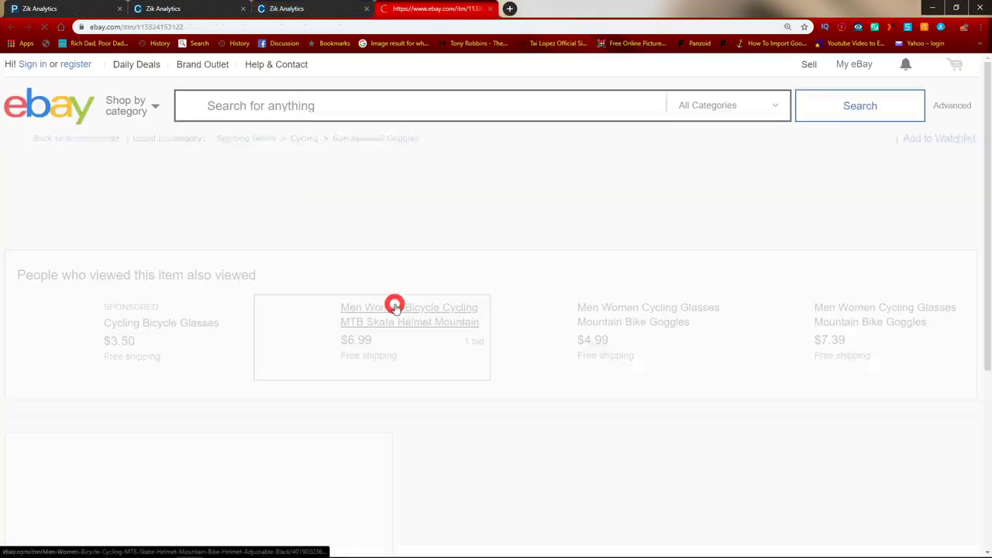
{"action": "scroll", "coordinate": [395, 245], "scroll_direction": "down", "scroll_amount": 3}
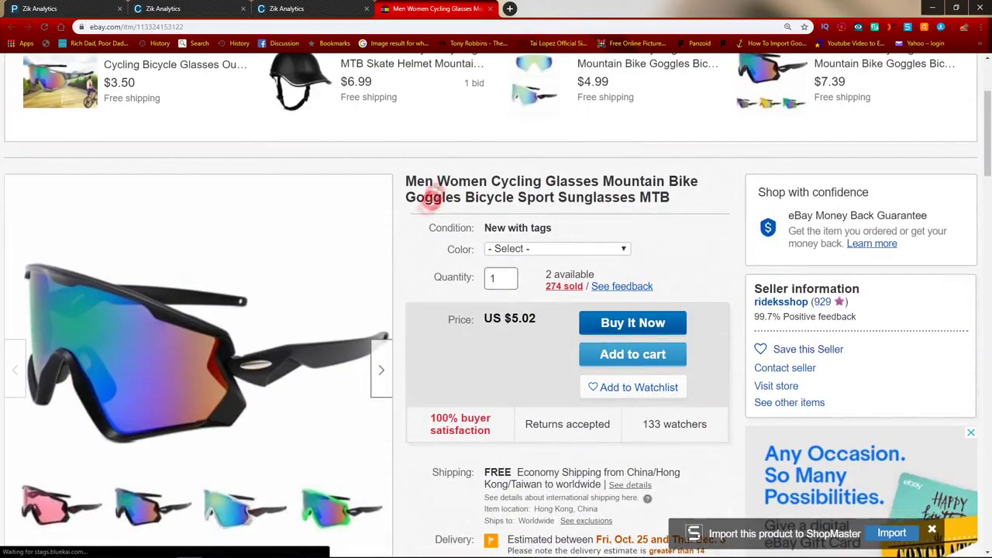
{"action": "scroll", "coordinate": [467, 200], "scroll_direction": "down", "scroll_amount": 2}
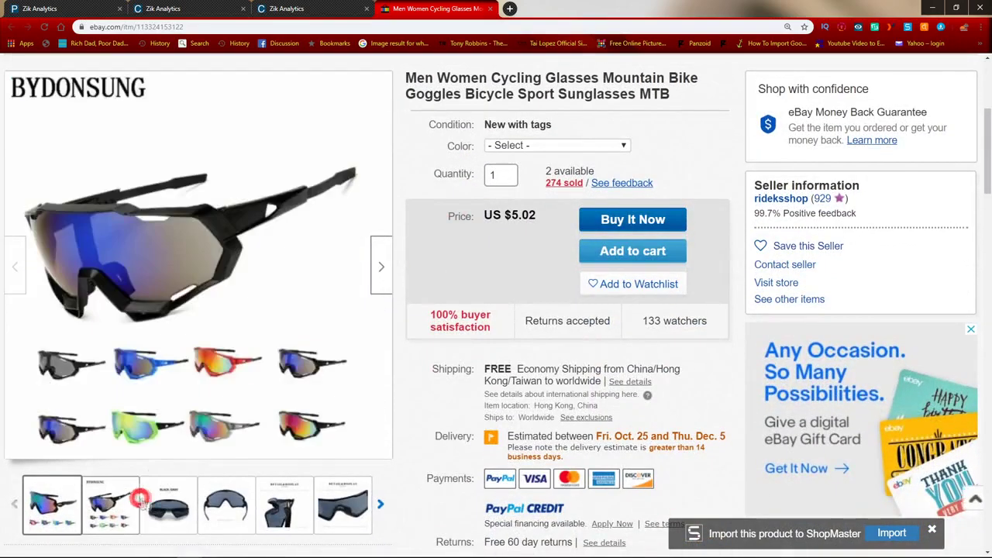
{"action": "left_click", "coordinate": [166, 512]}
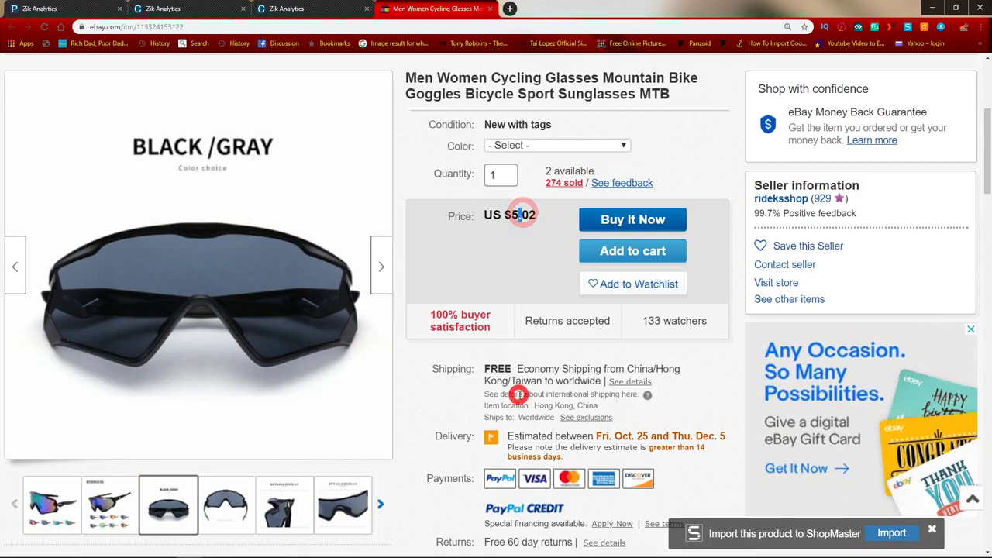
{"action": "left_click_drag", "start_coordinate": [534, 406], "coordinate": [642, 406]}
{"action": "scroll", "coordinate": [612, 349], "scroll_direction": "down", "scroll_amount": 1}
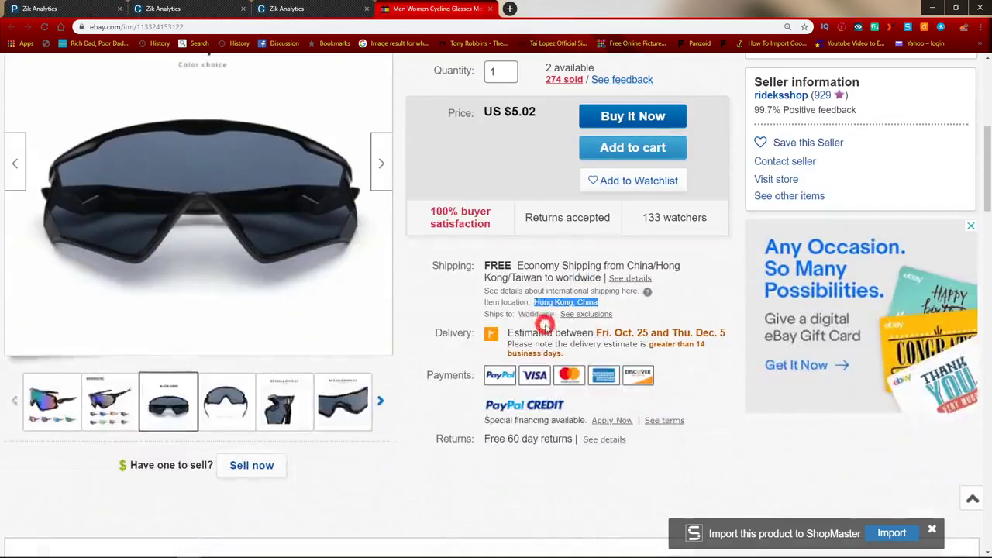
{"action": "scroll", "coordinate": [553, 333], "scroll_direction": "up", "scroll_amount": 2}
{"action": "scroll", "coordinate": [543, 337], "scroll_direction": "up", "scroll_amount": 1}
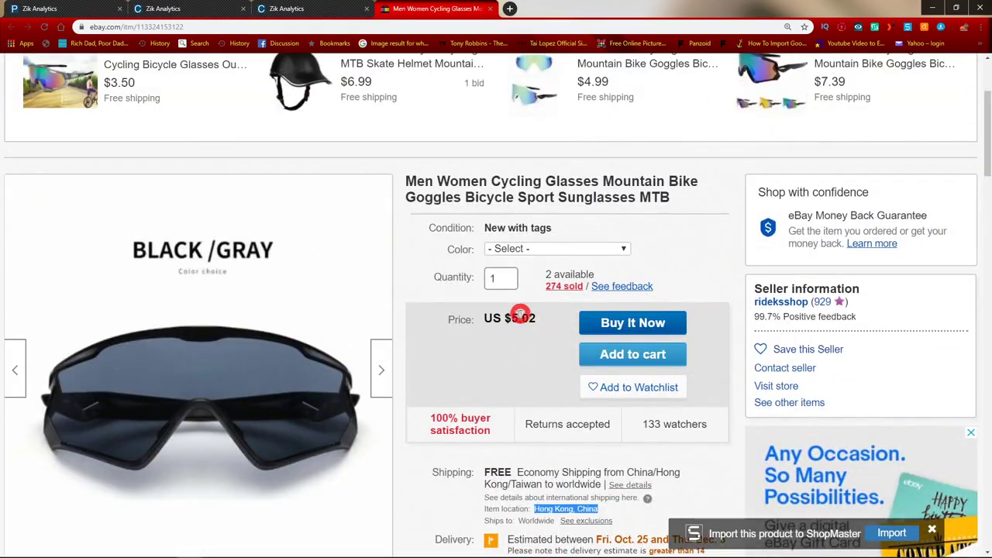
{"action": "left_click_drag", "start_coordinate": [520, 314], "coordinate": [532, 317]}
Step: Cycle the Color variants 5-1, 5-2, 5-4, 5-6, 5-8, 5-10 and 9270-1
{"action": "left_click", "coordinate": [517, 249]}
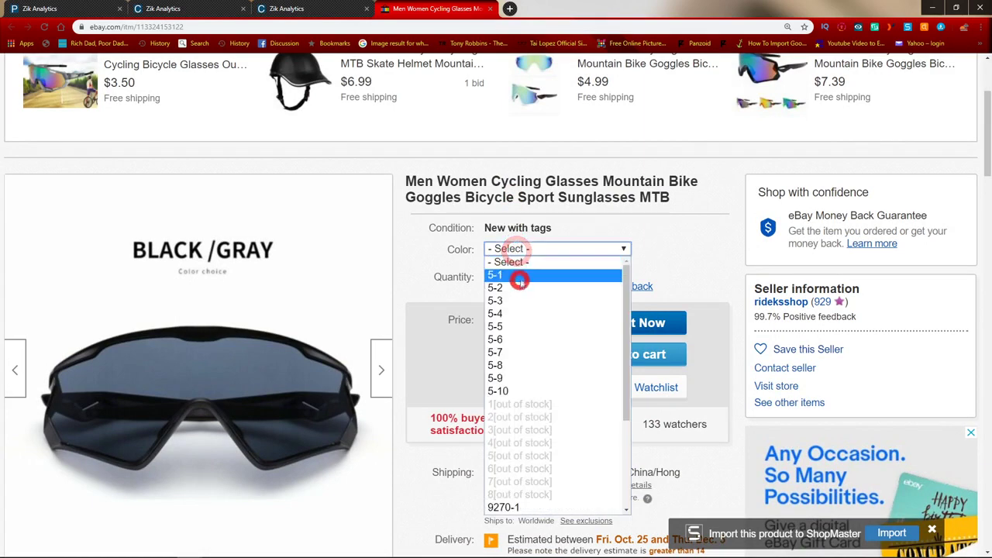
{"action": "left_click", "coordinate": [520, 278]}
{"action": "left_click", "coordinate": [543, 249]}
{"action": "left_click", "coordinate": [531, 287]}
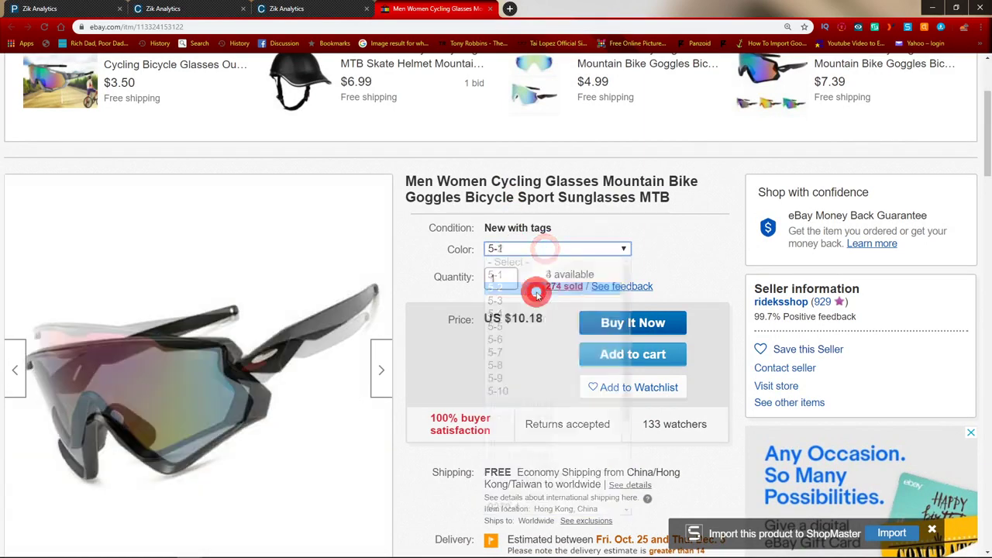
{"action": "left_click", "coordinate": [543, 250]}
{"action": "left_click", "coordinate": [537, 314]}
{"action": "left_click", "coordinate": [540, 249]}
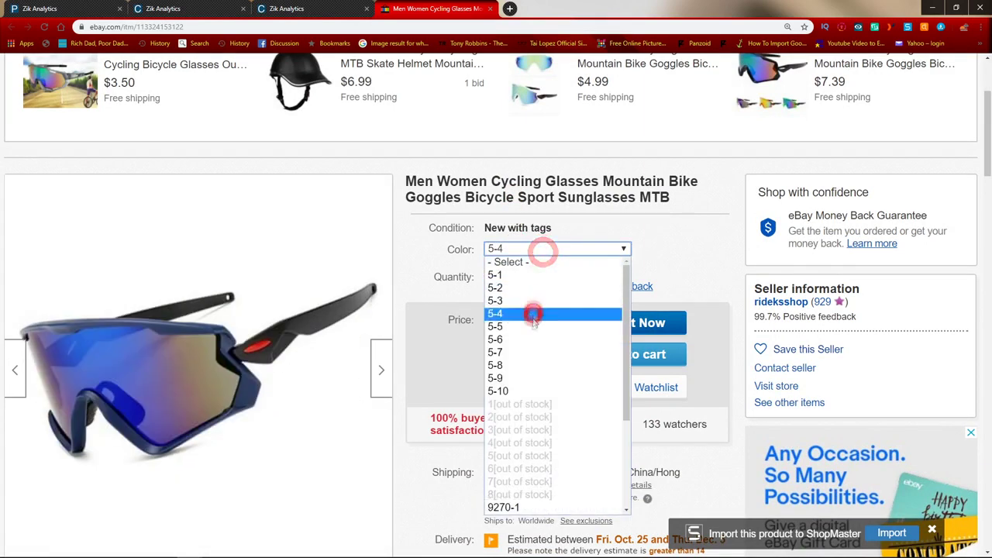
{"action": "left_click", "coordinate": [524, 339]}
{"action": "left_click", "coordinate": [533, 249]}
{"action": "left_click", "coordinate": [516, 365]}
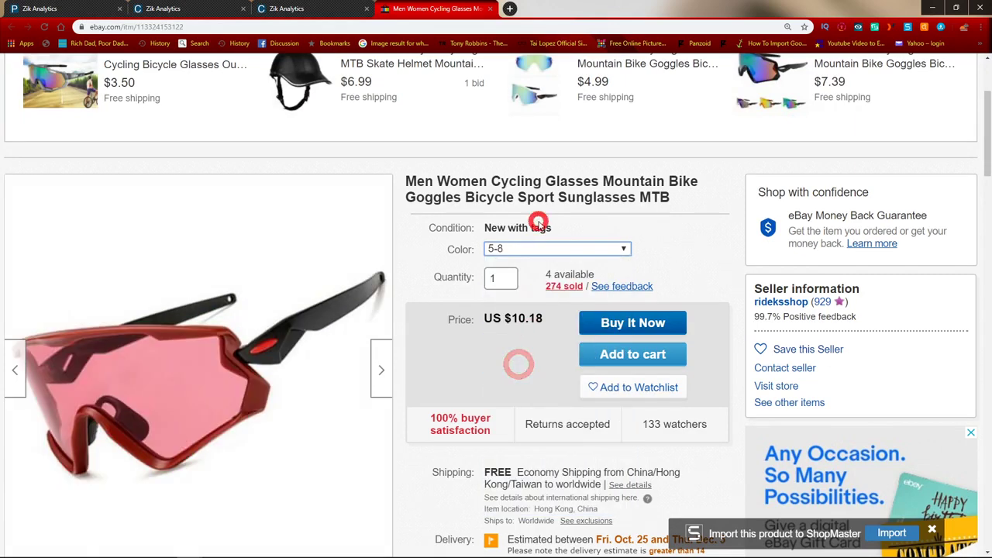
{"action": "left_click", "coordinate": [521, 250]}
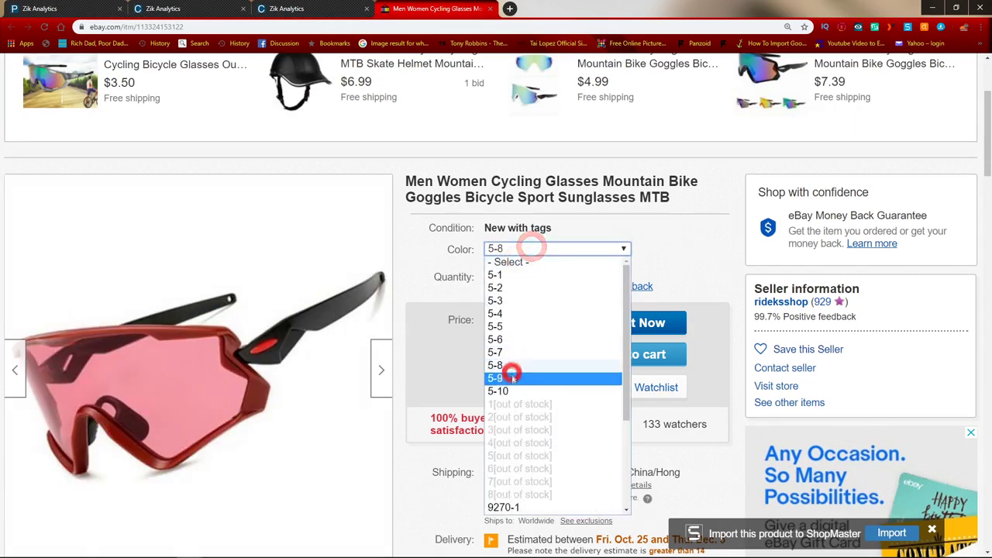
{"action": "left_click", "coordinate": [509, 389]}
{"action": "left_click", "coordinate": [543, 250]}
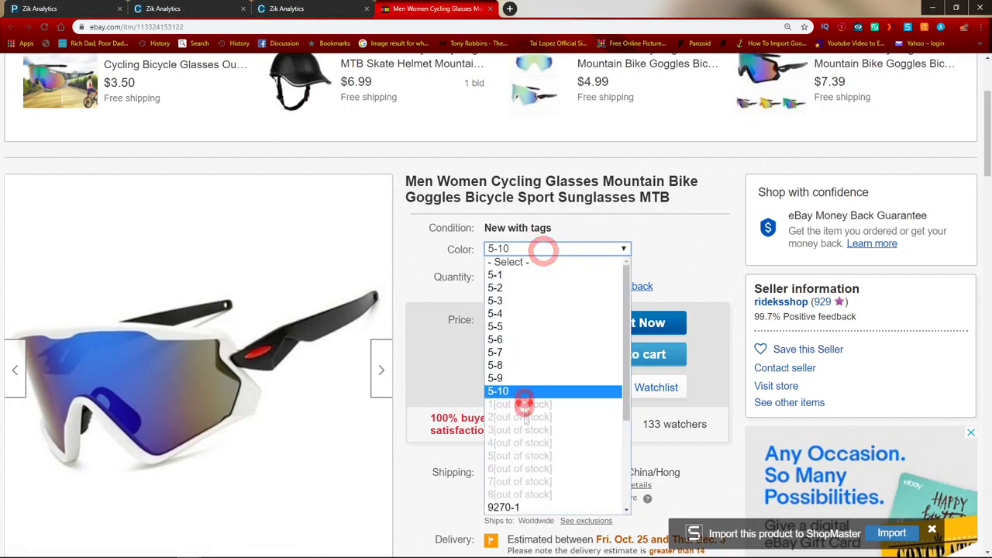
{"action": "left_click", "coordinate": [505, 509]}
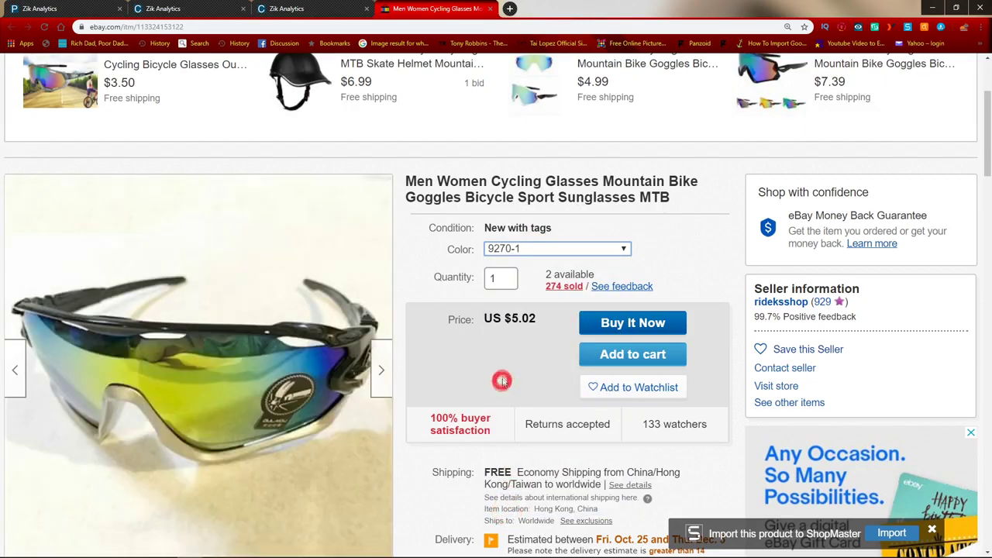
Step: Settle on the 5-4 colour variant after rechecking 9270-1
{"action": "scroll", "coordinate": [486, 349], "scroll_direction": "down", "scroll_amount": 3}
{"action": "scroll", "coordinate": [486, 348], "scroll_direction": "up", "scroll_amount": 3}
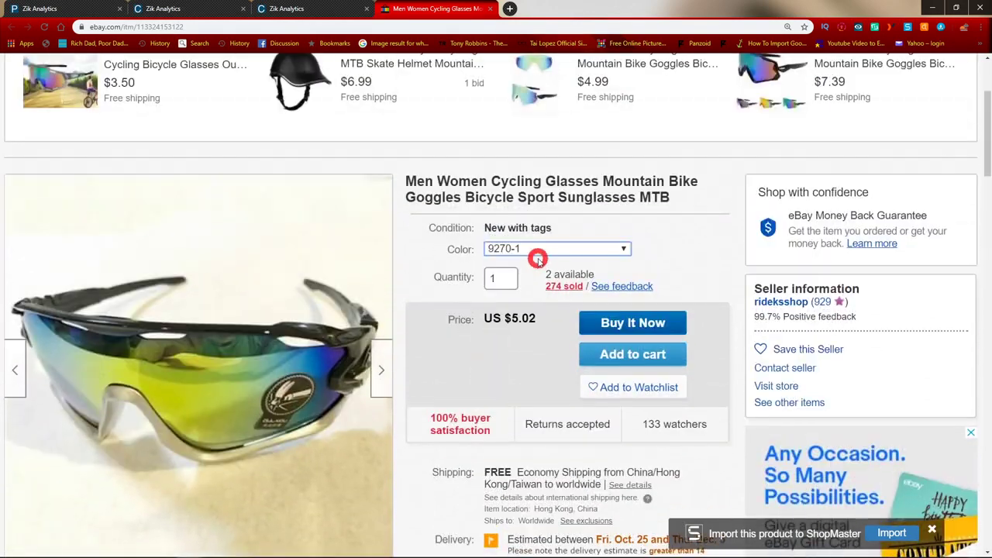
{"action": "left_click", "coordinate": [542, 249]}
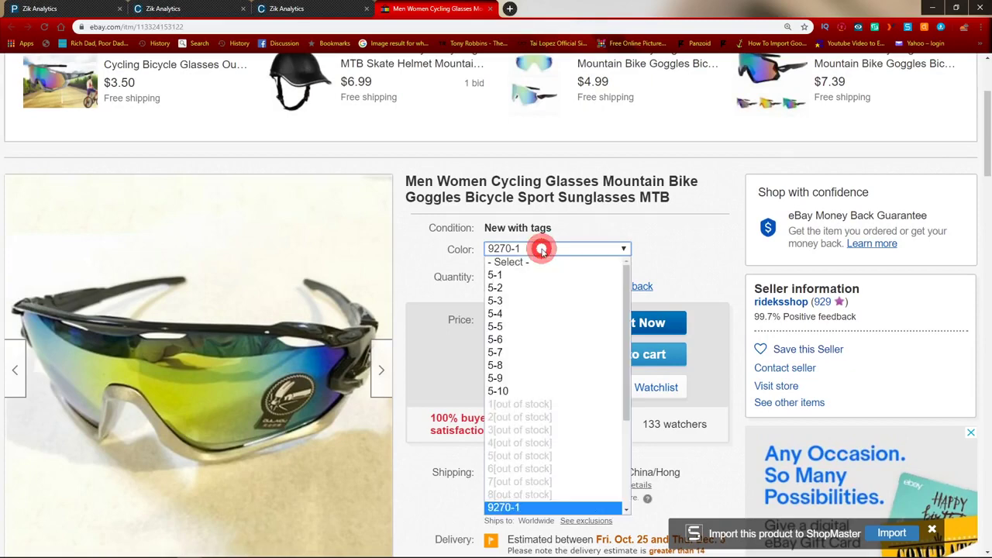
{"action": "left_click", "coordinate": [495, 507]}
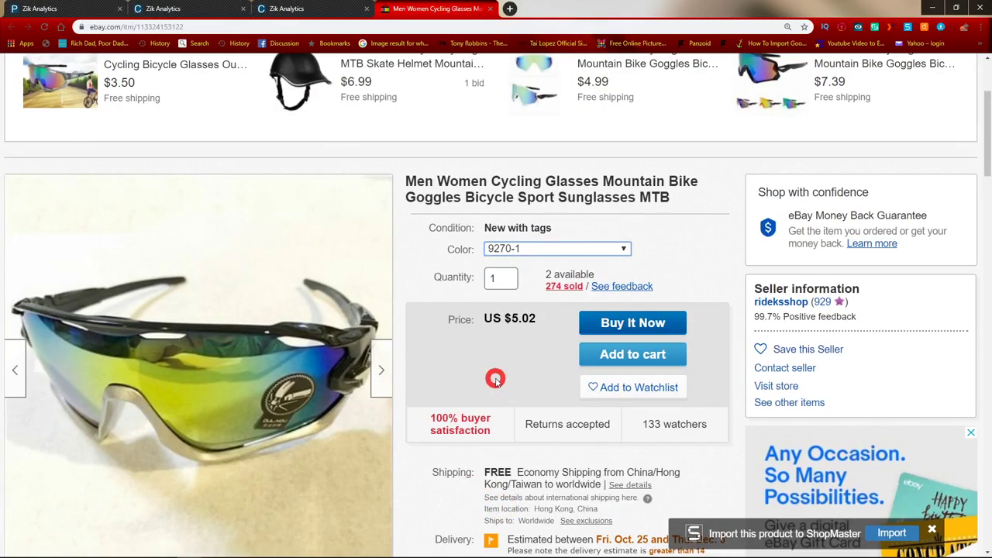
{"action": "left_click", "coordinate": [567, 249]}
{"action": "left_click", "coordinate": [554, 308]}
Step: Review the late-August purchase rows in the glasses listing's Purchase History behind 274 sold
{"action": "left_click", "coordinate": [558, 285]}
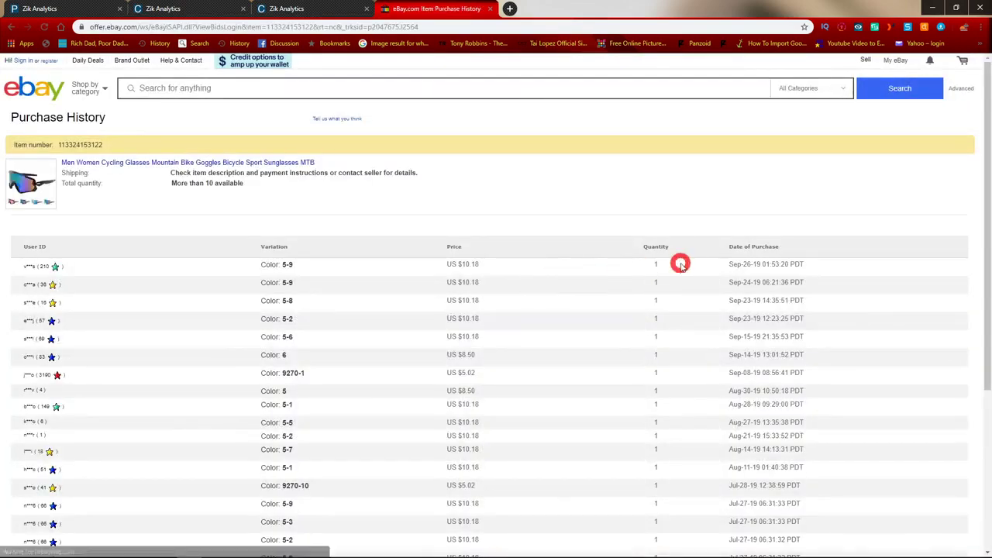
{"action": "scroll", "coordinate": [550, 267], "scroll_direction": "down", "scroll_amount": 1}
{"action": "left_click_drag", "start_coordinate": [432, 177], "coordinate": [517, 240]}
{"action": "left_click", "coordinate": [527, 244]}
{"action": "left_click_drag", "start_coordinate": [447, 317], "coordinate": [544, 363]}
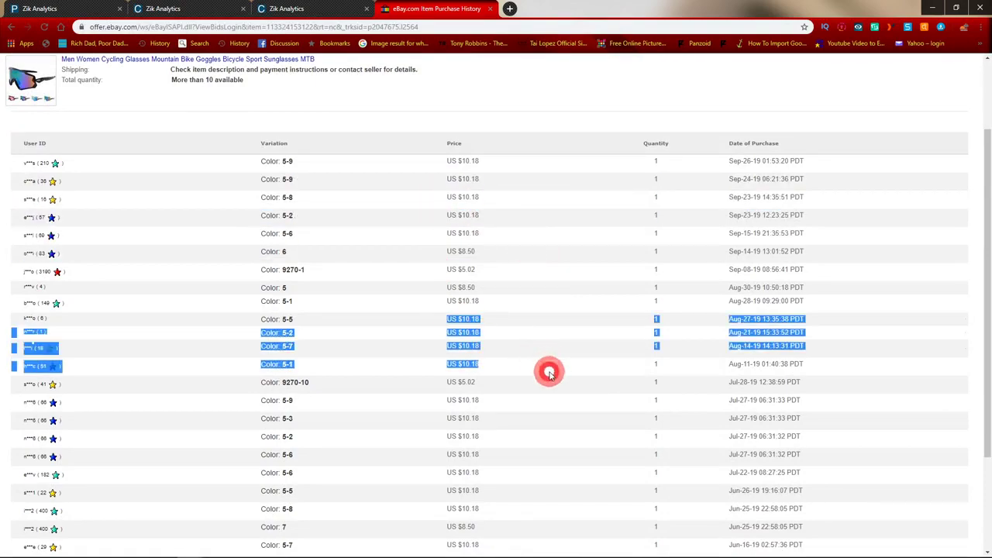
{"action": "scroll", "coordinate": [548, 370], "scroll_direction": "down", "scroll_amount": 2}
{"action": "left_click_drag", "start_coordinate": [445, 297], "coordinate": [563, 379]}
{"action": "scroll", "coordinate": [563, 379], "scroll_direction": "up", "scroll_amount": 3}
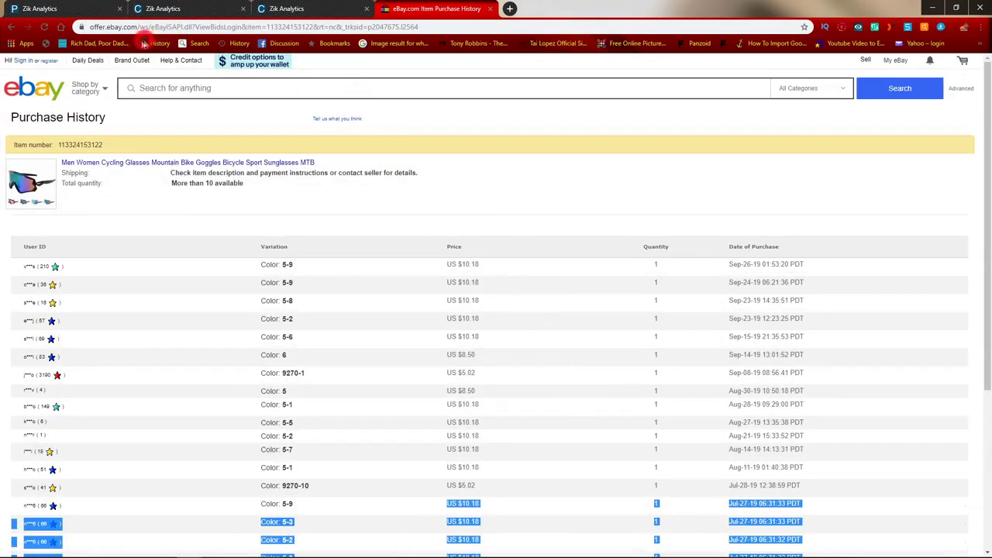
Step: Back on the glasses listing, choose colour 5-1 and note its US $10.18 price
{"action": "left_click", "coordinate": [14, 26]}
{"action": "scroll", "coordinate": [461, 334], "scroll_direction": "down", "scroll_amount": 2}
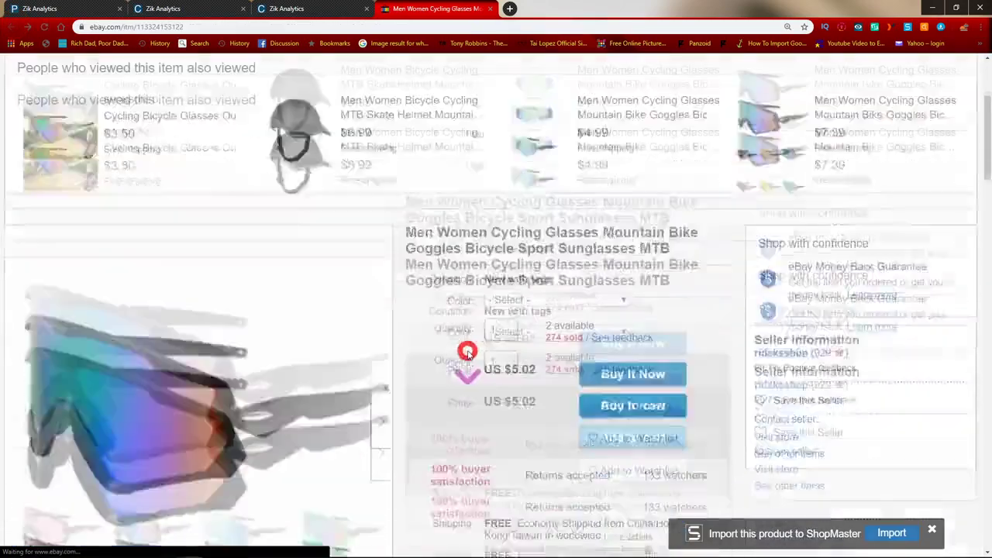
{"action": "left_click", "coordinate": [524, 178]}
{"action": "left_click", "coordinate": [525, 204]}
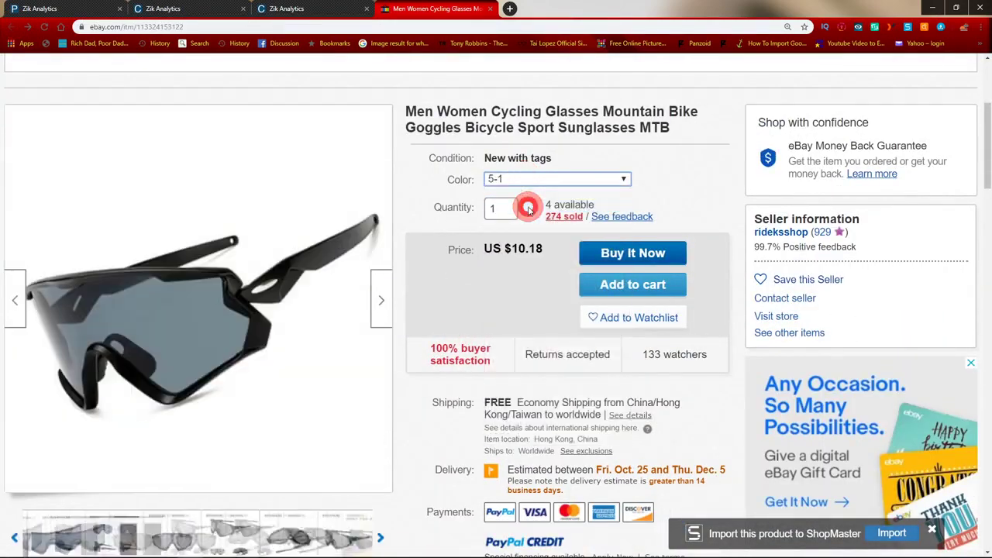
{"action": "left_click_drag", "start_coordinate": [509, 248], "coordinate": [544, 249]}
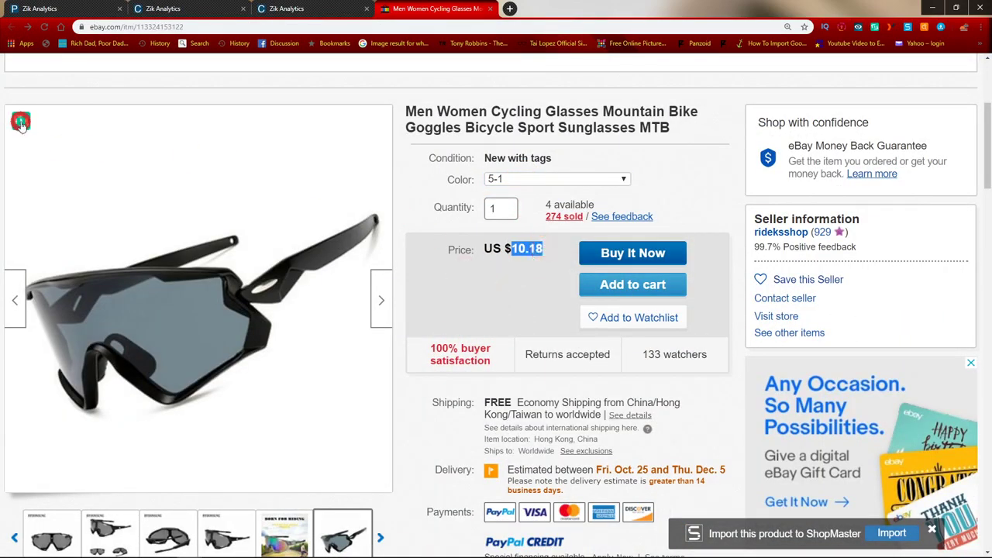
{"action": "left_click", "coordinate": [20, 122]}
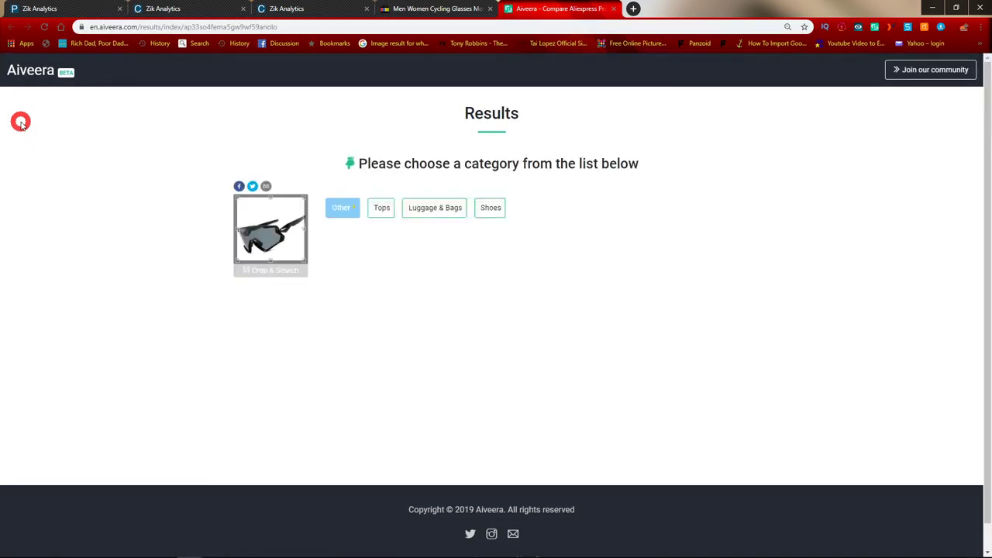
Step: Filter Aiveera matches to Other, open the US $3.03 AliExpress result, and choose Color 7
{"action": "left_click", "coordinate": [349, 207]}
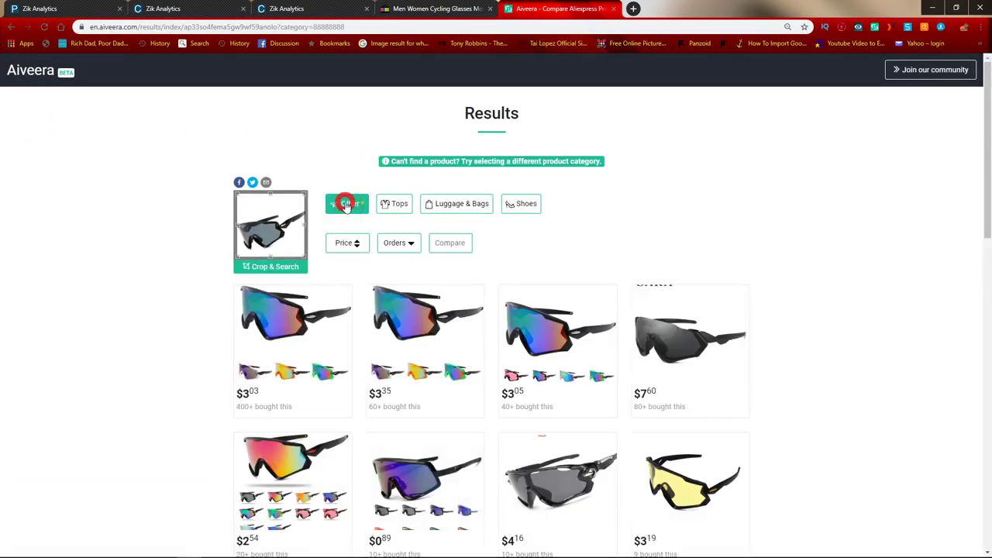
{"action": "left_click", "coordinate": [314, 333]}
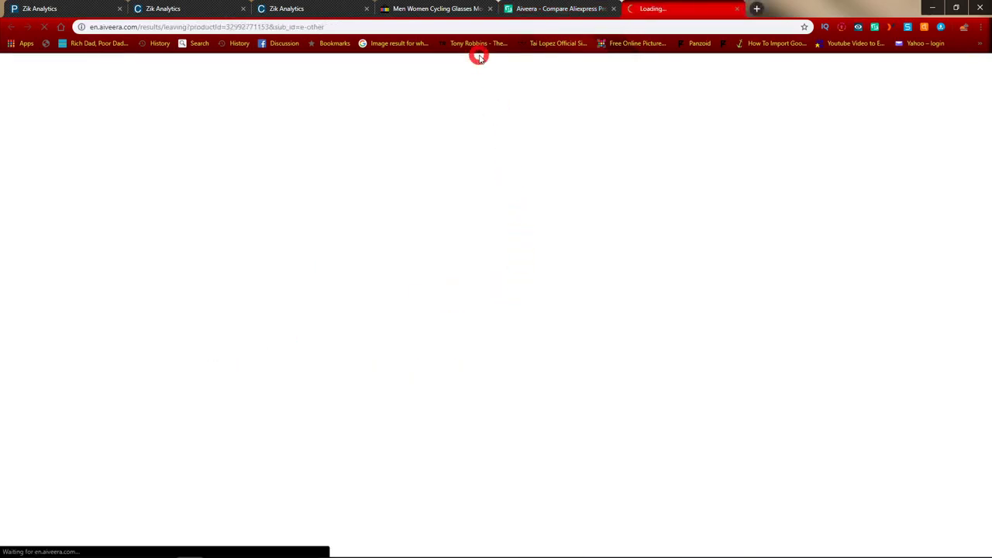
{"action": "left_click", "coordinate": [417, 7]}
{"action": "left_click", "coordinate": [721, 5]}
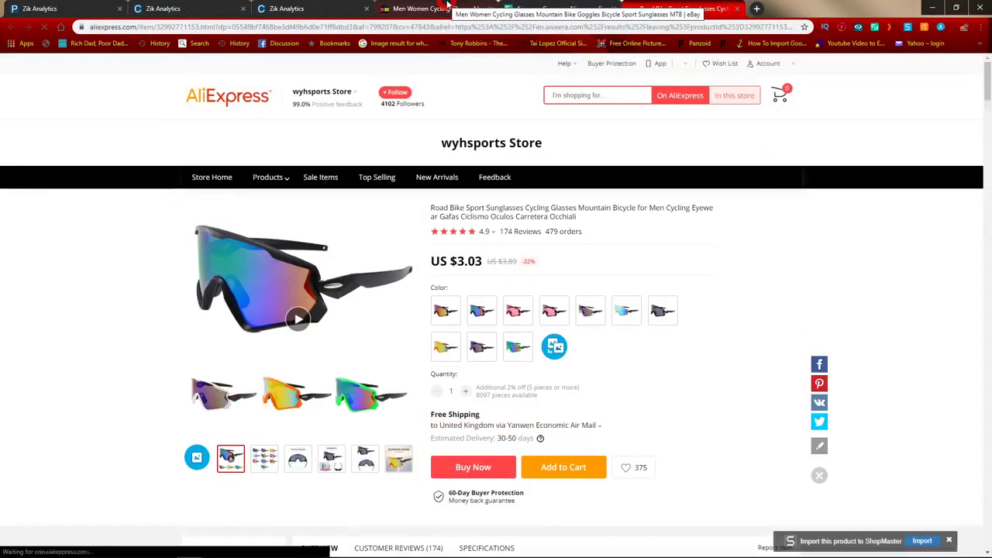
{"action": "left_click", "coordinate": [444, 308]}
{"action": "left_click", "coordinate": [655, 311]}
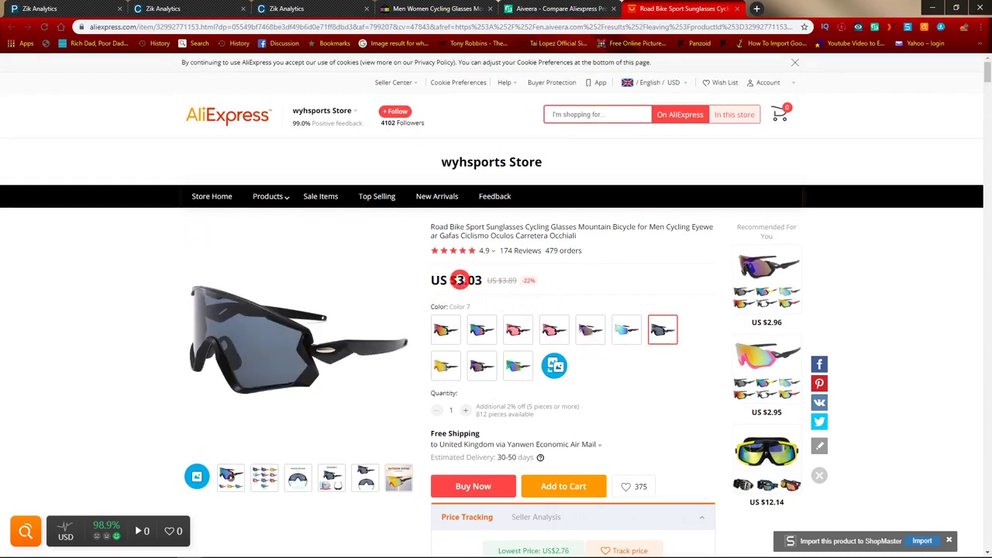
Step: Compare the AliExpress US $3.03 price with eBay's US $10.18, then return to Zik Analytics
{"action": "double_click", "coordinate": [471, 280]}
{"action": "left_click", "coordinate": [426, 7]}
{"action": "left_click", "coordinate": [481, 271]}
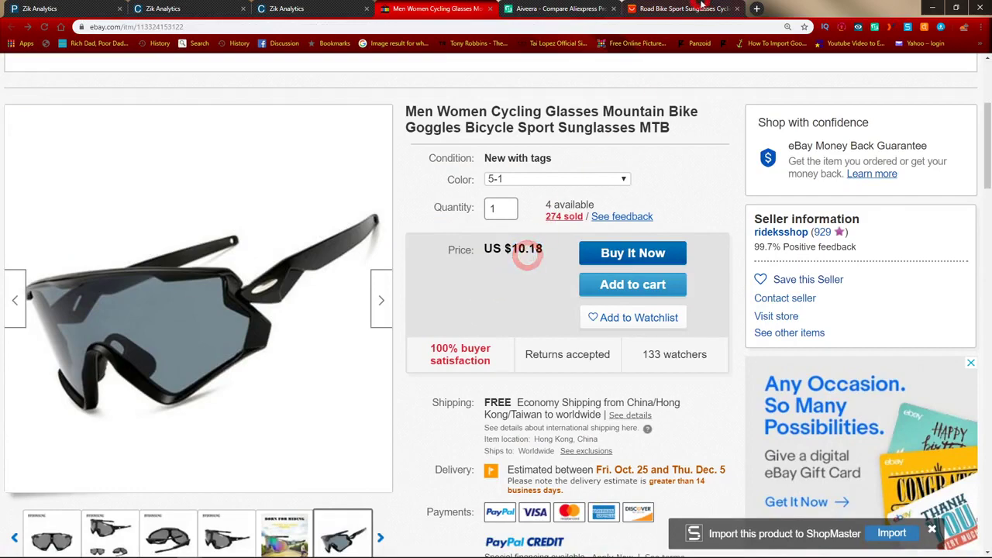
{"action": "left_click", "coordinate": [701, 7]}
{"action": "left_click", "coordinate": [293, 7]}
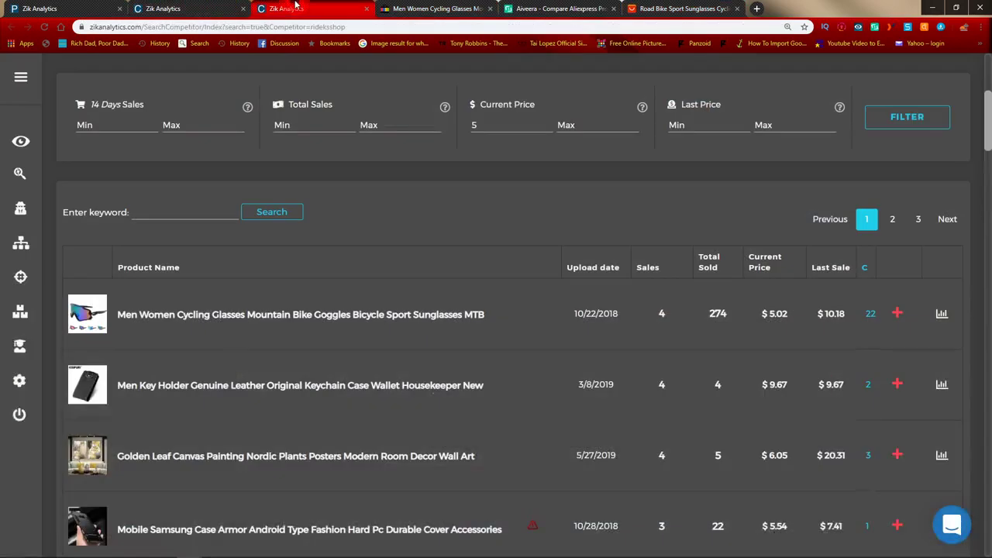
Step: Mark competitor sales figures: Key Holder 4, Samsung case 3, and the Genuine Leather holder
{"action": "scroll", "coordinate": [569, 303], "scroll_direction": "up", "scroll_amount": 3}
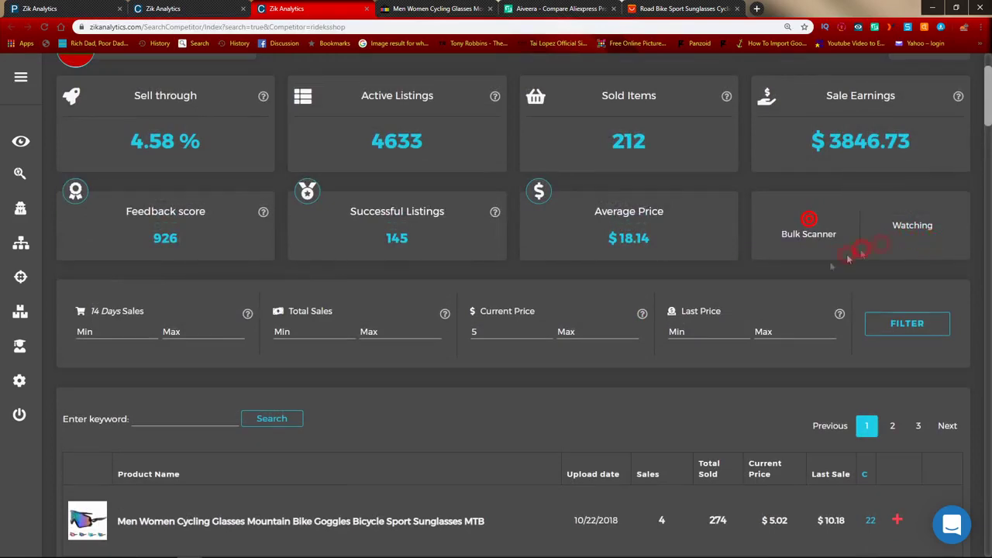
{"action": "scroll", "coordinate": [765, 321], "scroll_direction": "down", "scroll_amount": 2}
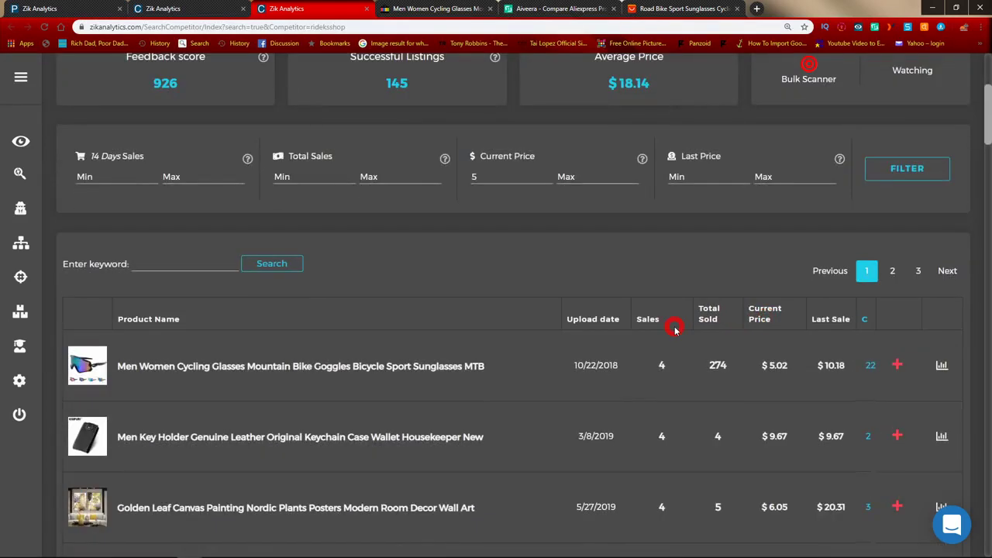
{"action": "scroll", "coordinate": [674, 329], "scroll_direction": "down", "scroll_amount": 2}
{"action": "double_click", "coordinate": [661, 281]}
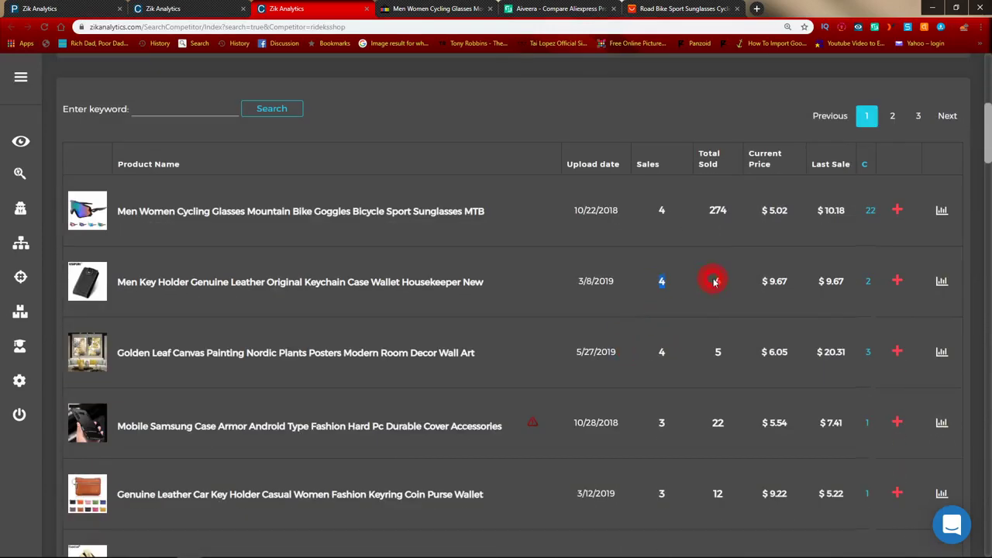
{"action": "double_click", "coordinate": [661, 423]}
{"action": "scroll", "coordinate": [733, 407], "scroll_direction": "down", "scroll_amount": 2}
{"action": "left_click_drag", "start_coordinate": [656, 339], "coordinate": [744, 339]}
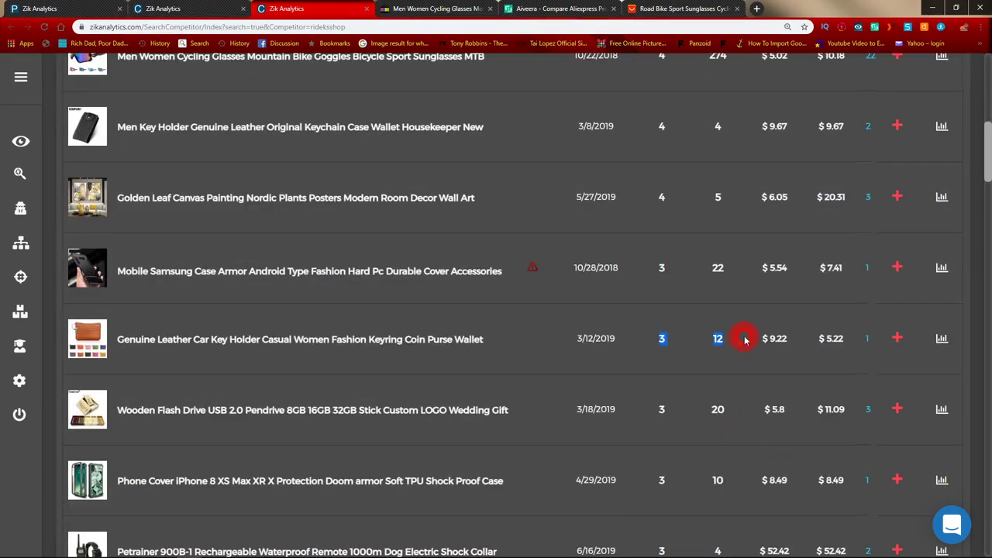
{"action": "left_click_drag", "start_coordinate": [651, 411], "coordinate": [741, 409]}
{"action": "left_click_drag", "start_coordinate": [664, 474], "coordinate": [746, 478]}
Step: Mark sales of further products lower in the table, then close the competitor product list
{"action": "scroll", "coordinate": [736, 475], "scroll_direction": "down", "scroll_amount": 4}
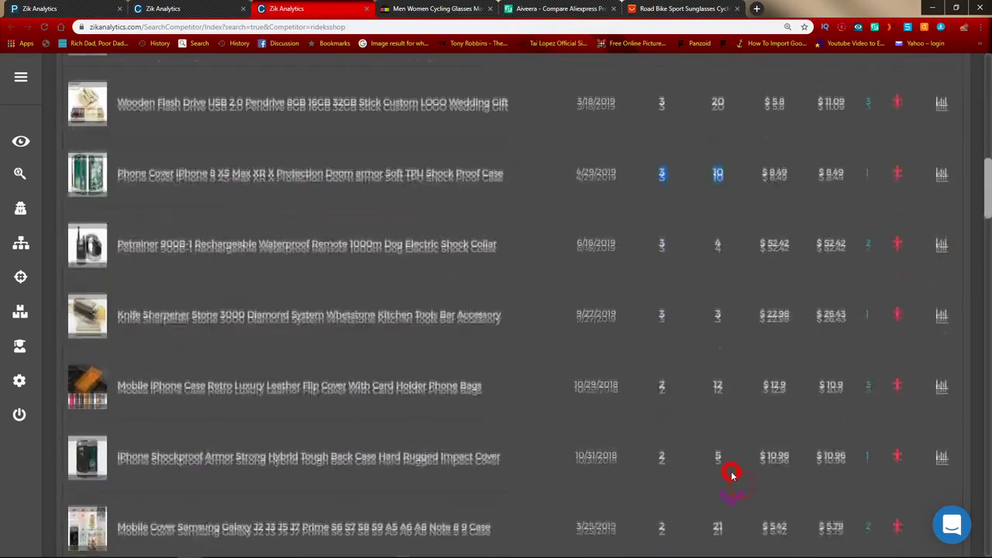
{"action": "scroll", "coordinate": [729, 460], "scroll_direction": "down", "scroll_amount": 2}
{"action": "left_click_drag", "start_coordinate": [653, 228], "coordinate": [757, 223]}
{"action": "left_click_drag", "start_coordinate": [648, 369], "coordinate": [763, 369]}
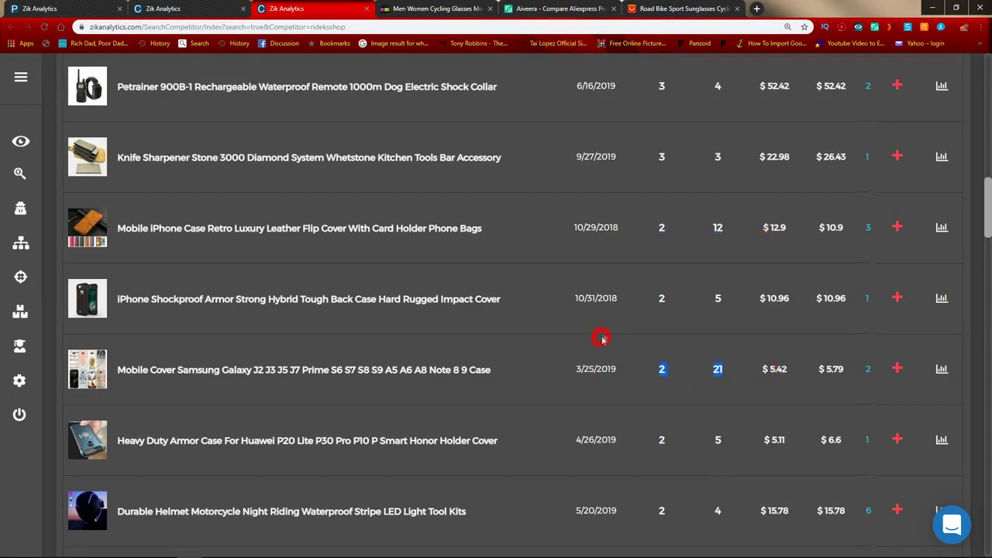
{"action": "left_click", "coordinate": [368, 9]}
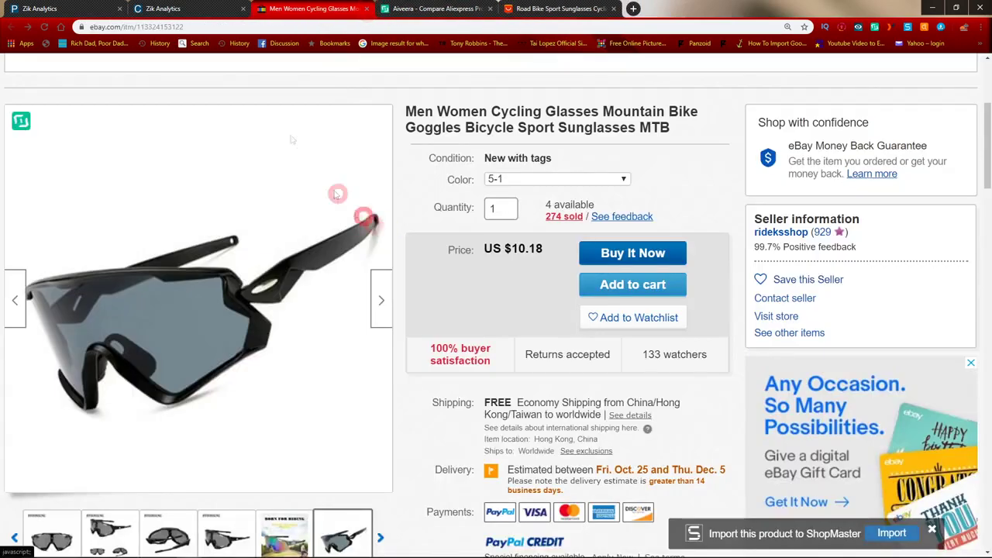
{"action": "key", "text": "ctrl+shift+Tab"}
Step: Mark a sales cell in the second competitor's table and glance at the Waist Bags seller list
{"action": "scroll", "coordinate": [472, 248], "scroll_direction": "down", "scroll_amount": 4}
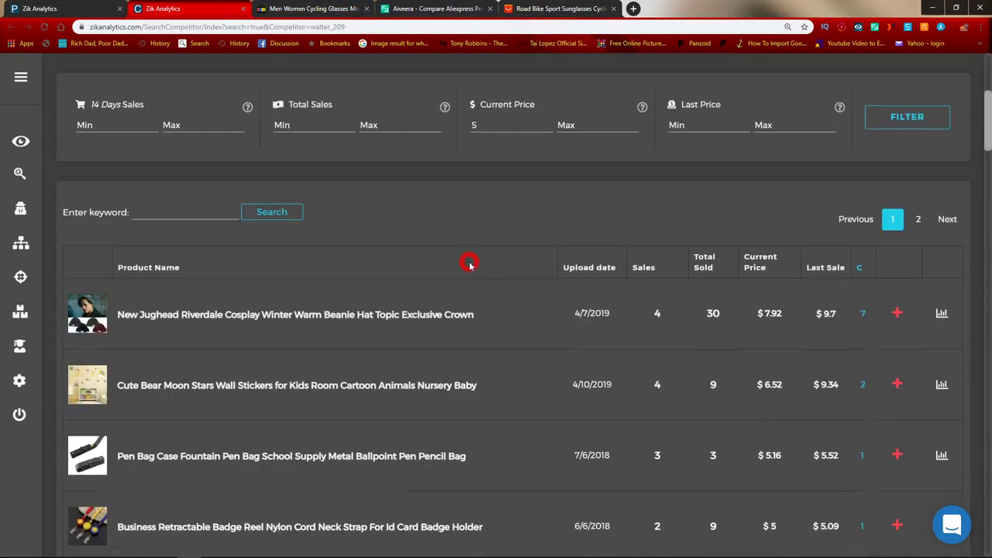
{"action": "left_click_drag", "start_coordinate": [644, 314], "coordinate": [734, 313]}
{"action": "scroll", "coordinate": [682, 365], "scroll_direction": "down", "scroll_amount": 3}
{"action": "scroll", "coordinate": [687, 361], "scroll_direction": "up", "scroll_amount": 3}
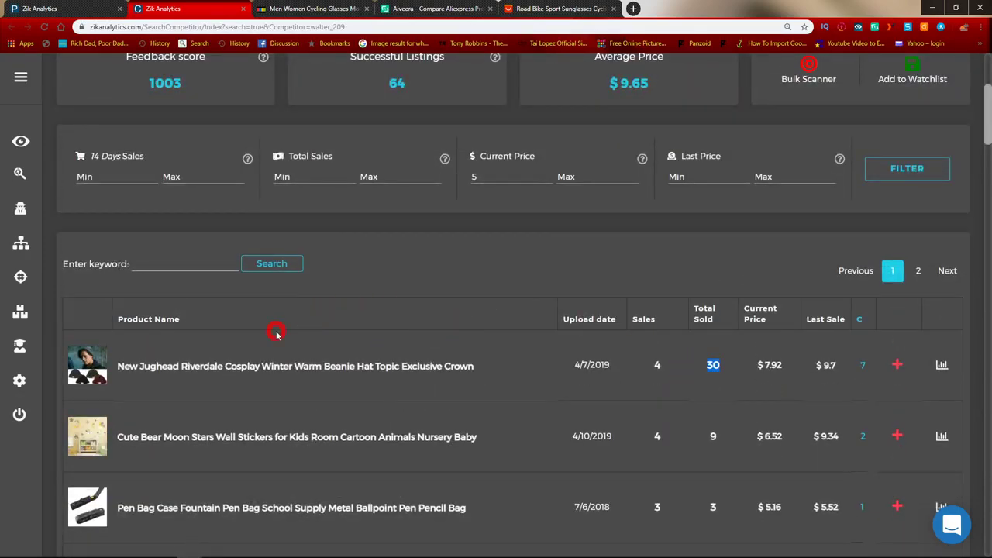
{"action": "left_click", "coordinate": [102, 8]}
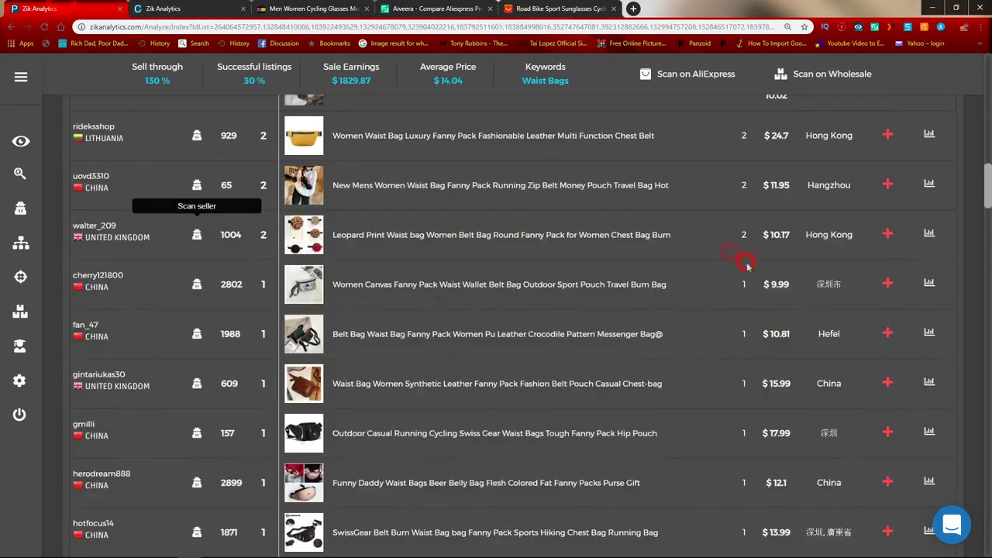
{"action": "left_click", "coordinate": [208, 6]}
Step: Mark the 10pcs Photography row and other products' sales figures, then return to the top
{"action": "scroll", "coordinate": [591, 426], "scroll_direction": "down", "scroll_amount": 3}
{"action": "scroll", "coordinate": [589, 427], "scroll_direction": "down", "scroll_amount": 3}
{"action": "scroll", "coordinate": [592, 425], "scroll_direction": "up", "scroll_amount": 1}
{"action": "left_click_drag", "start_coordinate": [648, 259], "coordinate": [779, 268]}
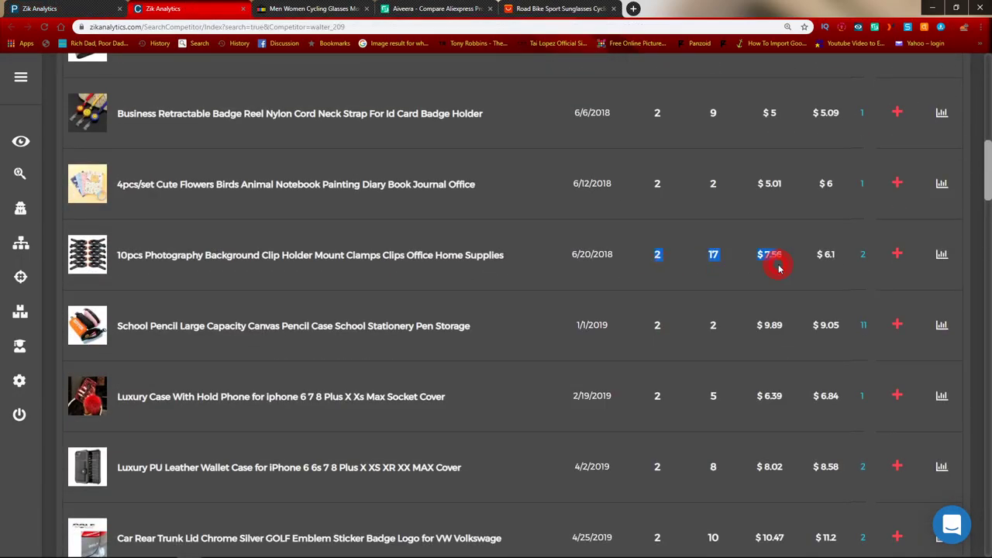
{"action": "scroll", "coordinate": [654, 412], "scroll_direction": "down", "scroll_amount": 2}
{"action": "left_click_drag", "start_coordinate": [650, 403], "coordinate": [793, 382]}
{"action": "scroll", "coordinate": [646, 315], "scroll_direction": "down", "scroll_amount": 3}
{"action": "left_click_drag", "start_coordinate": [648, 266], "coordinate": [817, 266]}
{"action": "scroll", "coordinate": [704, 367], "scroll_direction": "up", "scroll_amount": 2}
{"action": "scroll", "coordinate": [704, 364], "scroll_direction": "up", "scroll_amount": 15}
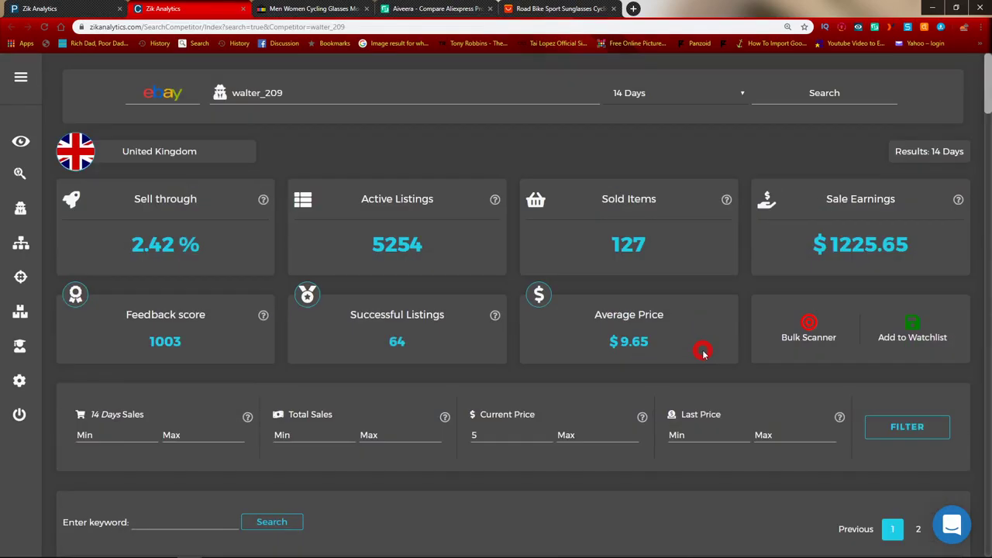